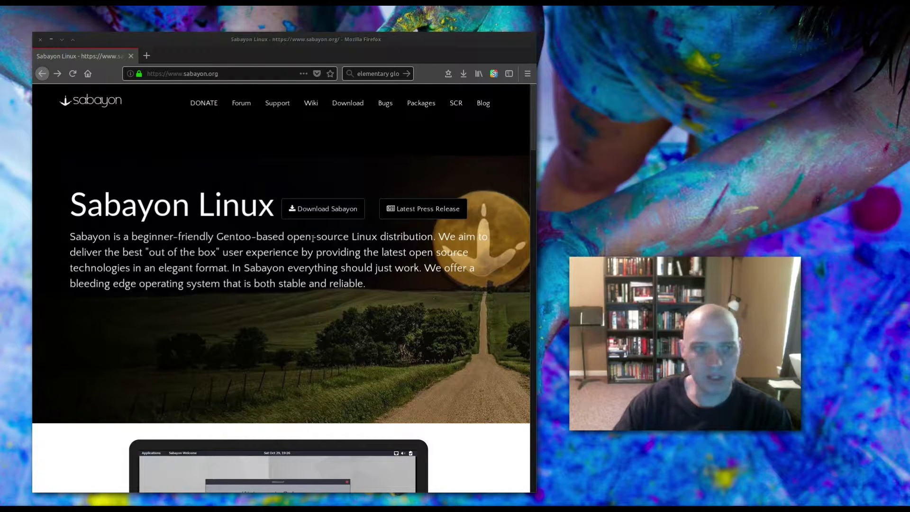
# Step: Go from the home page to Sabayon's download page and its Desktop edition
pyautogui.click(333, 210)
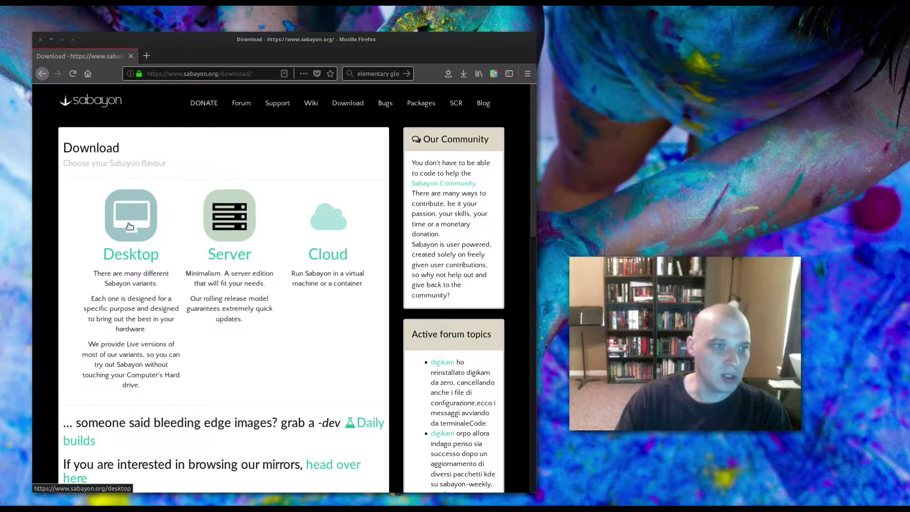
pyautogui.click(127, 231)
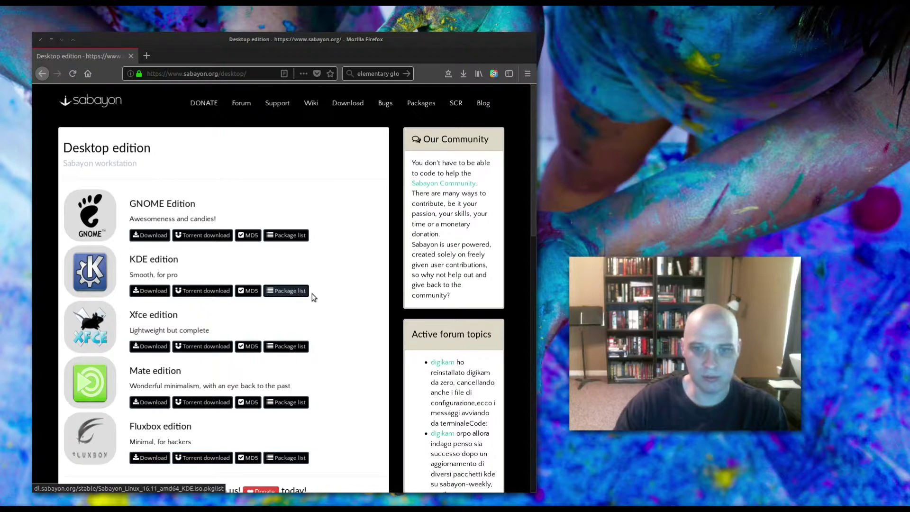
# Step: Scroll through the Desktop page's GNOME, KDE, Xfce, Mate and Fluxbox editions
pyautogui.scroll(-4, 325, 300)
pyautogui.scroll(3, 342, 285)
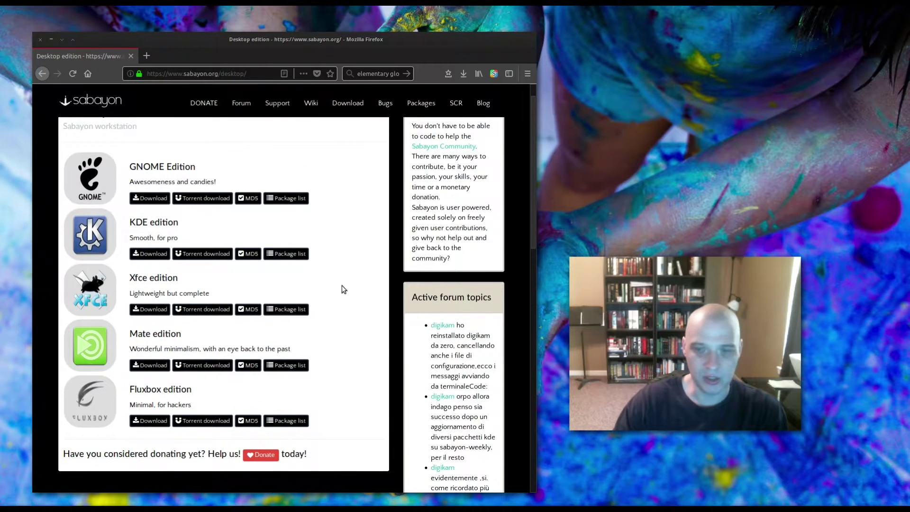
pyautogui.scroll(-10, 346, 290)
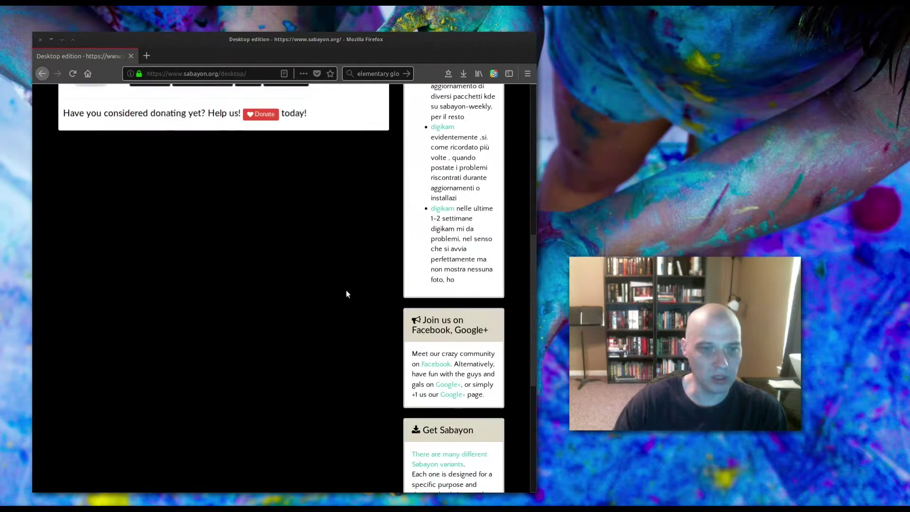
pyautogui.scroll(10, 352, 290)
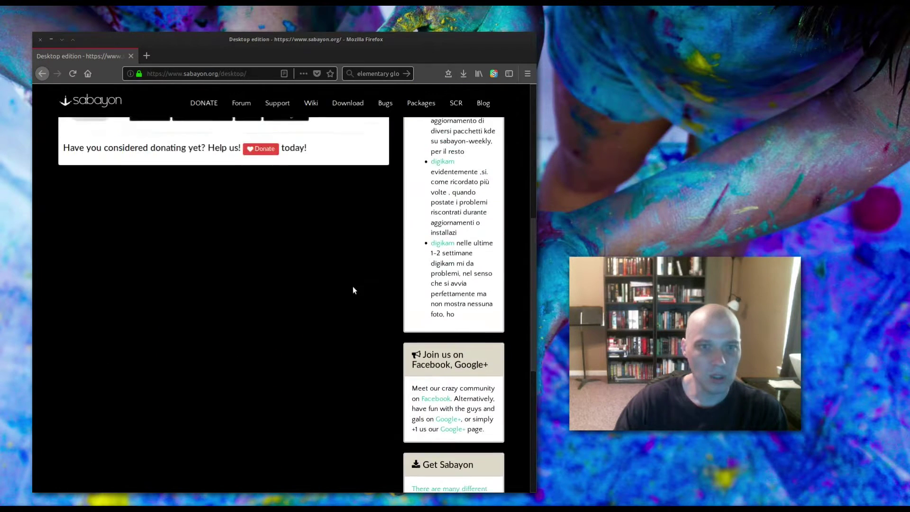
pyautogui.scroll(2, 353, 291)
# Step: Return to the download page and open the Daily builds mirror listing in a new tab
pyautogui.click(42, 73)
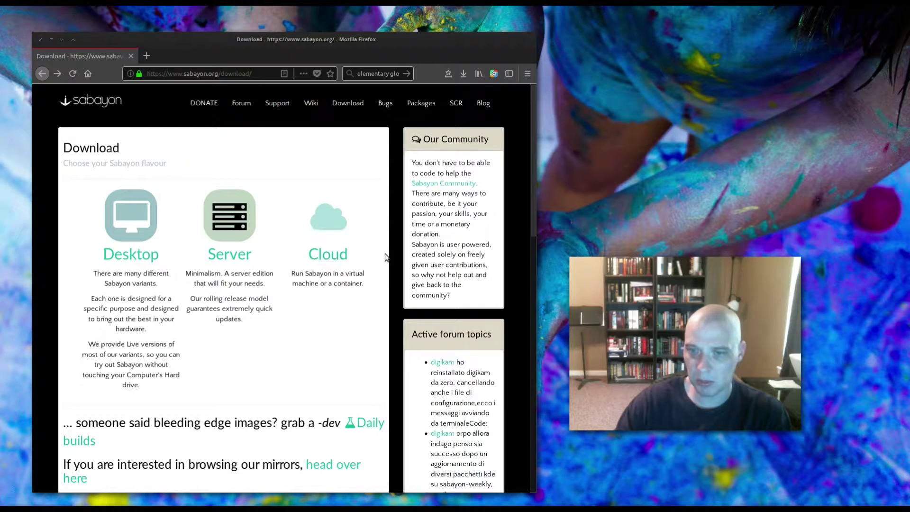
pyautogui.scroll(-3, 291, 277)
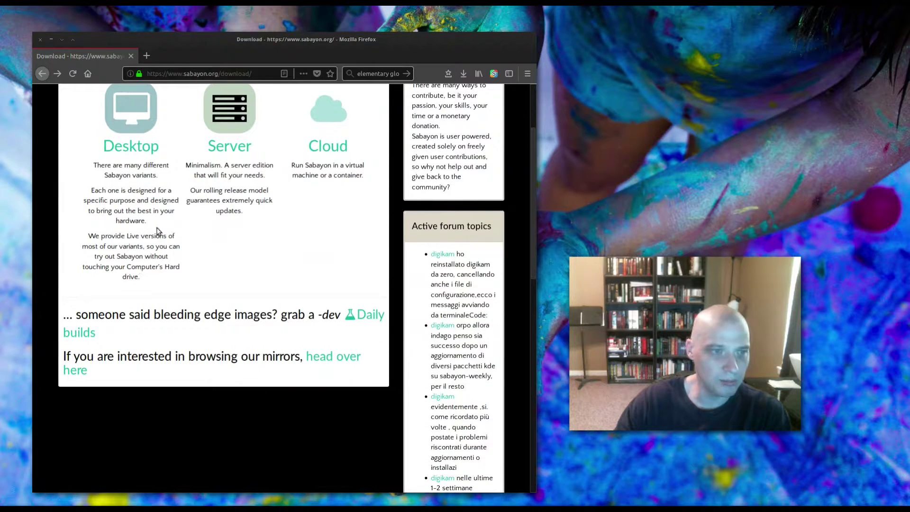
pyautogui.scroll(3, 157, 229)
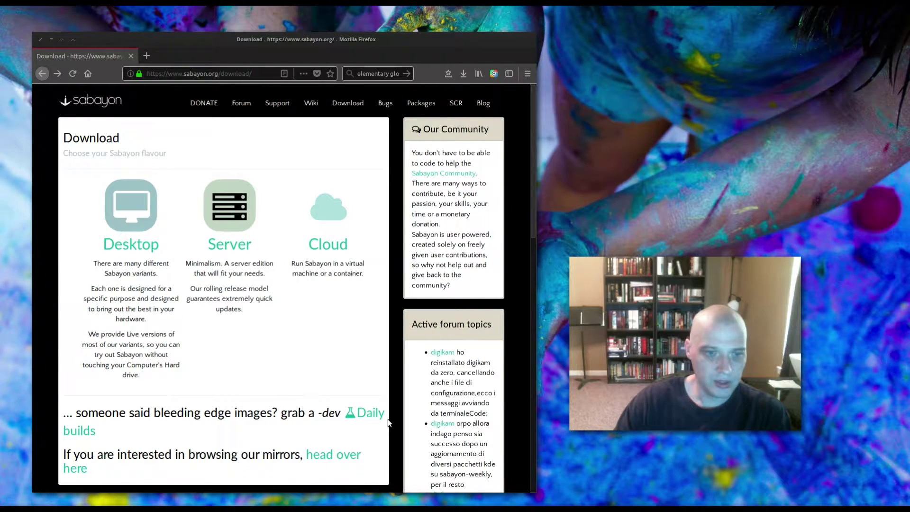
pyautogui.click(372, 415)
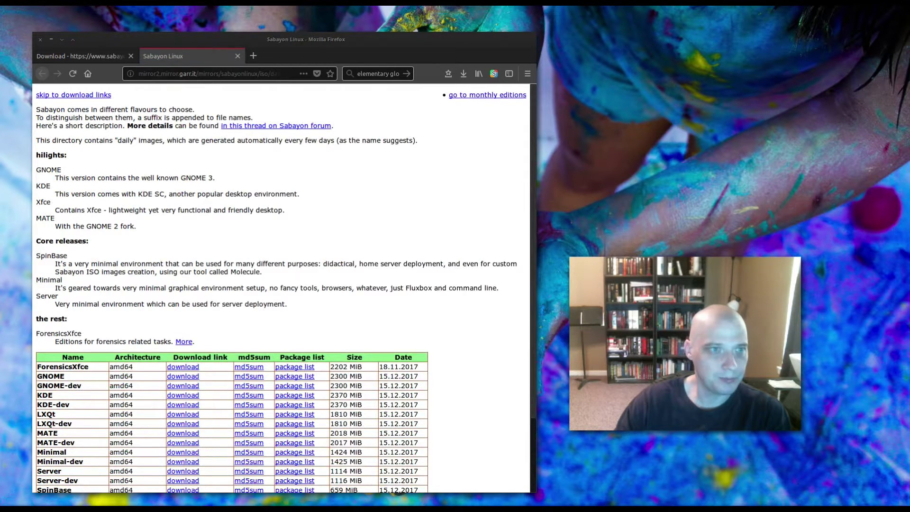
# Step: Scroll down to the daily-builds table of amd64 ISO images
pyautogui.scroll(-3, 294, 166)
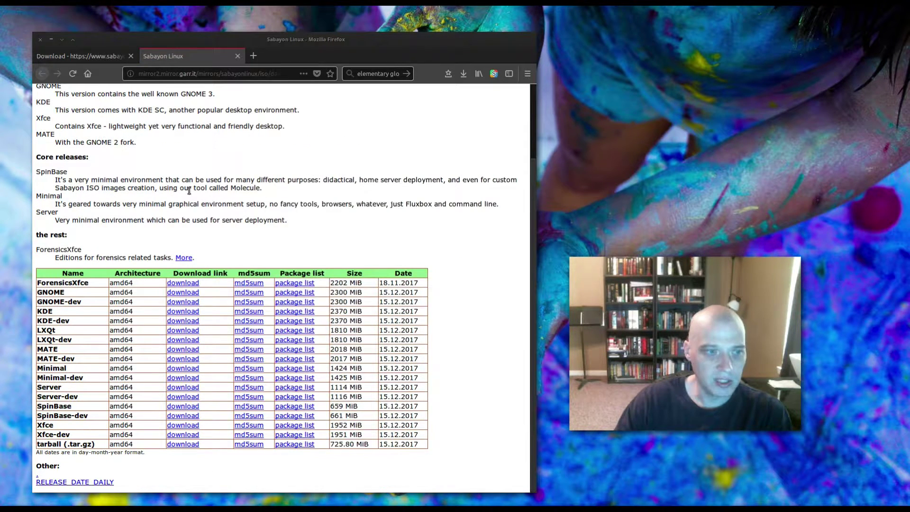
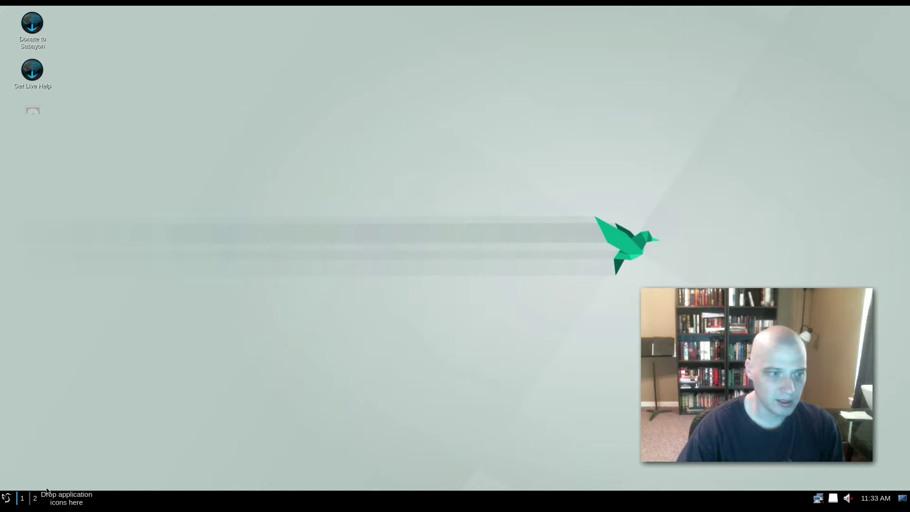
# Step: Open QTerminal from the System Tools section of the application menu
pyautogui.click(6, 497)
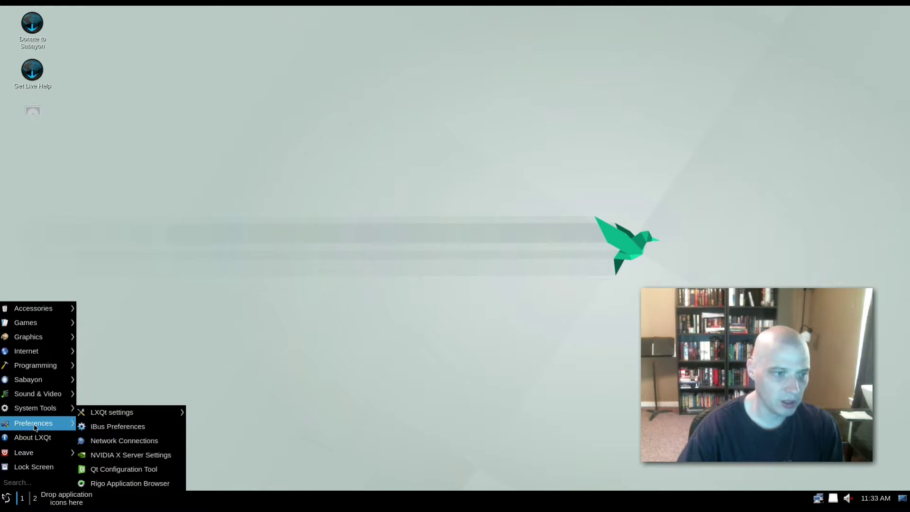
pyautogui.moveTo(36, 411)
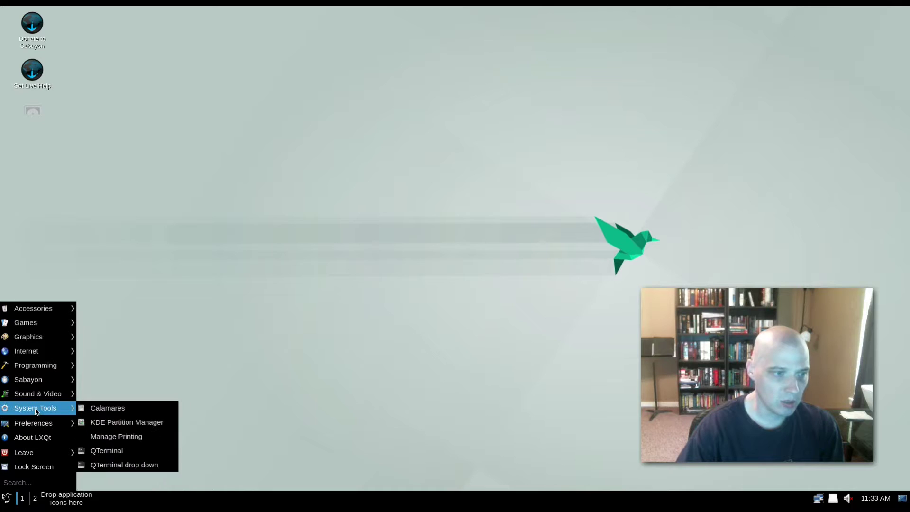
pyautogui.click(146, 409)
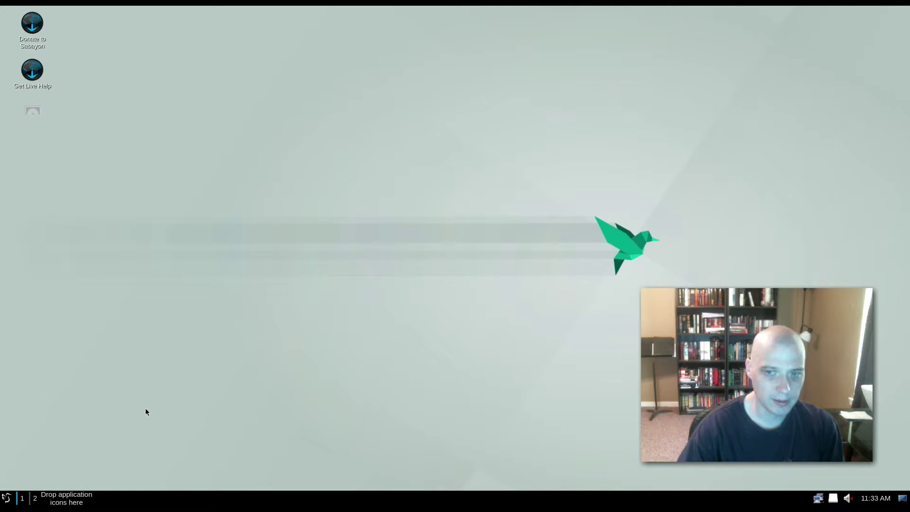
pyautogui.click(7, 498)
pyautogui.moveTo(54, 415)
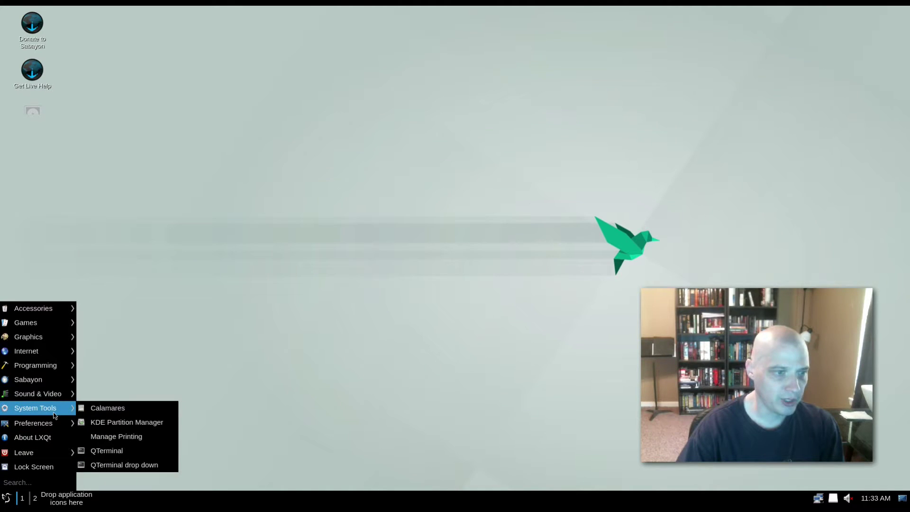
pyautogui.click(134, 449)
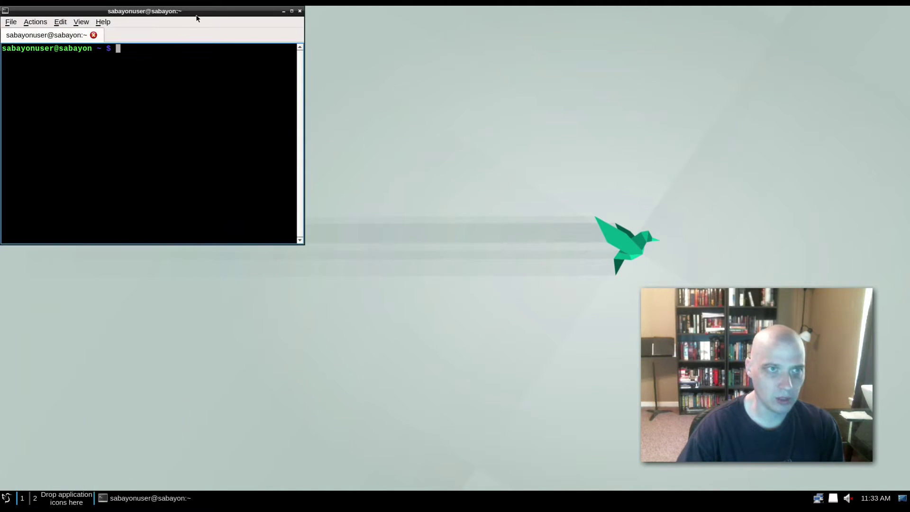
# Step: Move the terminal toward the centre and run 'sudo calamares -d' to start the installer
pyautogui.moveTo(196, 17); pyautogui.dragTo(273, 103)
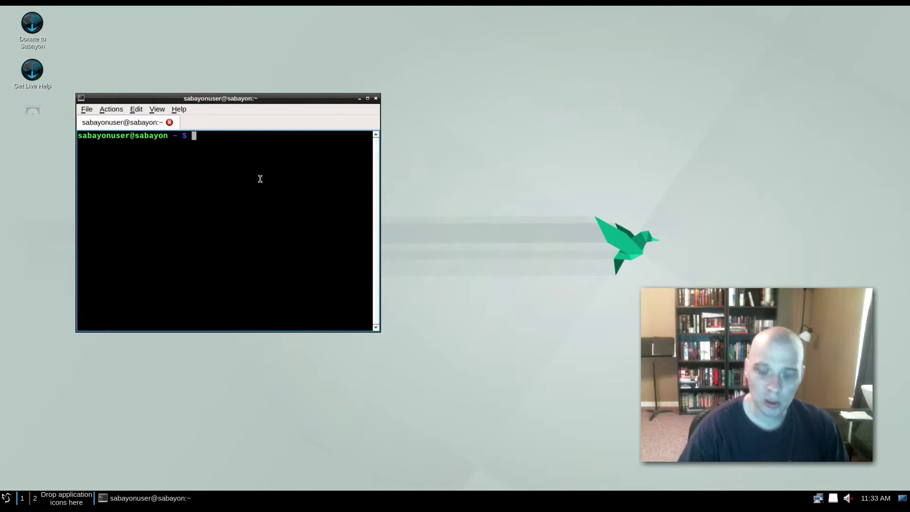
pyautogui.write('sudo ca')
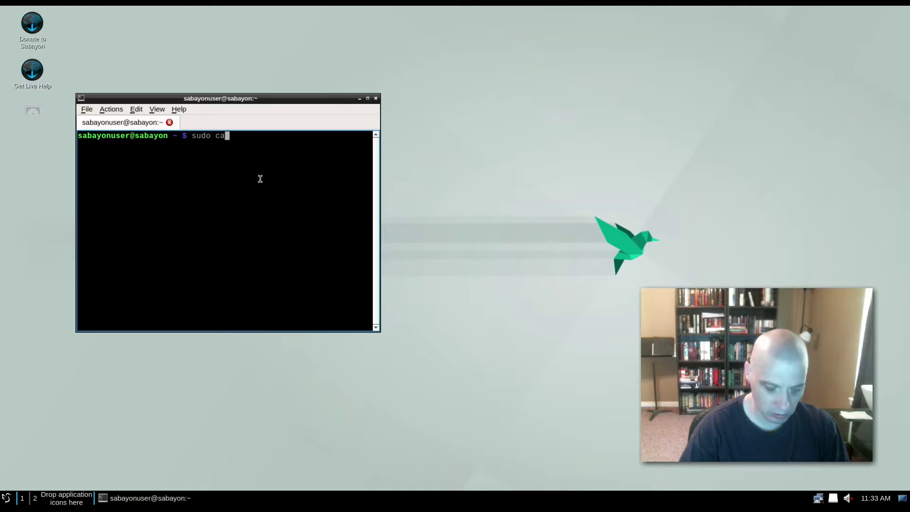
pyautogui.write('lamares')
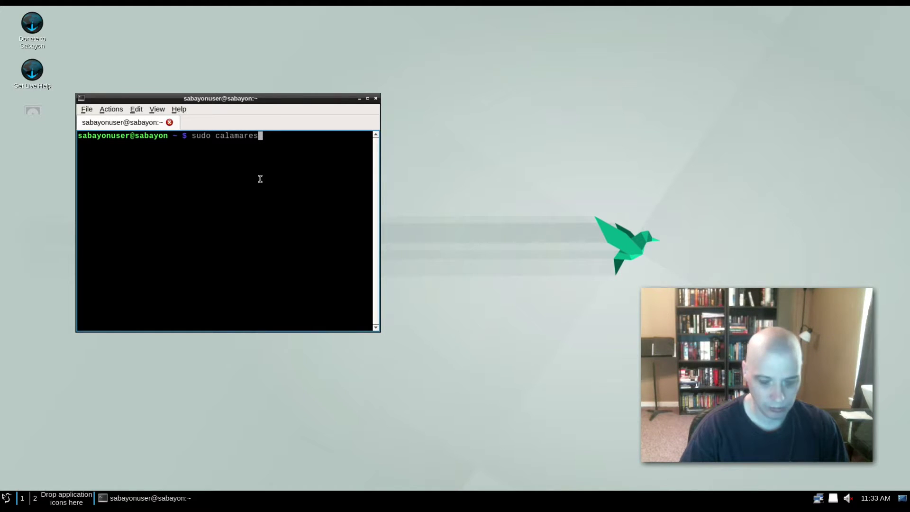
pyautogui.write(' -d')
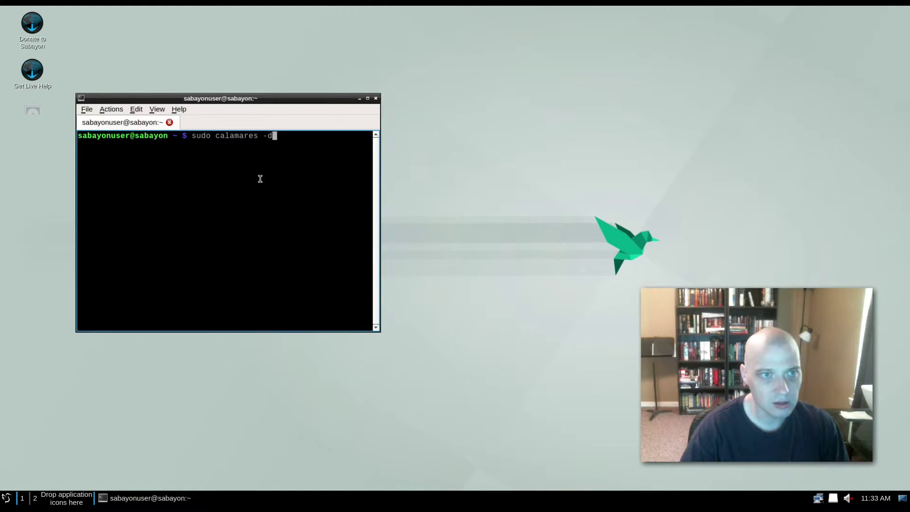
pyautogui.press('Return')
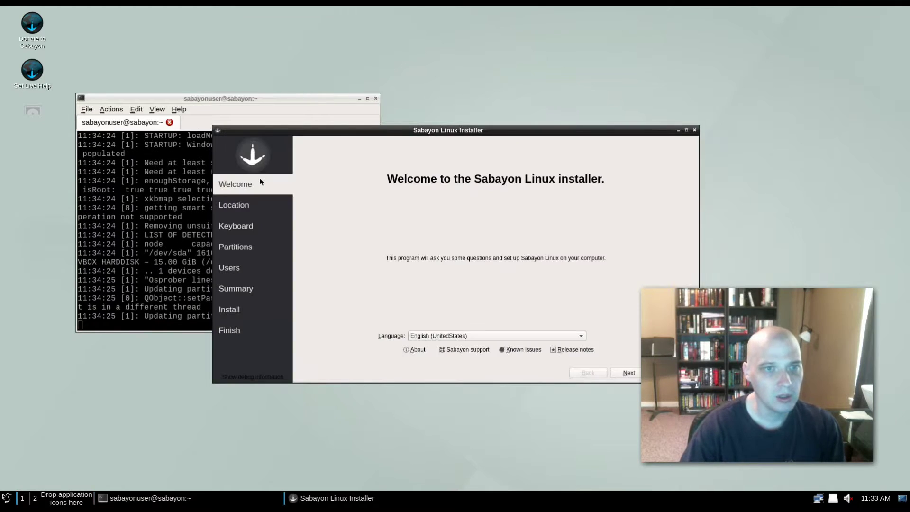
# Step: Choose the America/Indiana/Vincennes timezone and keep the default English (US) keyboard layout
pyautogui.click(360, 98)
pyautogui.moveTo(408, 130); pyautogui.dragTo(279, 117)
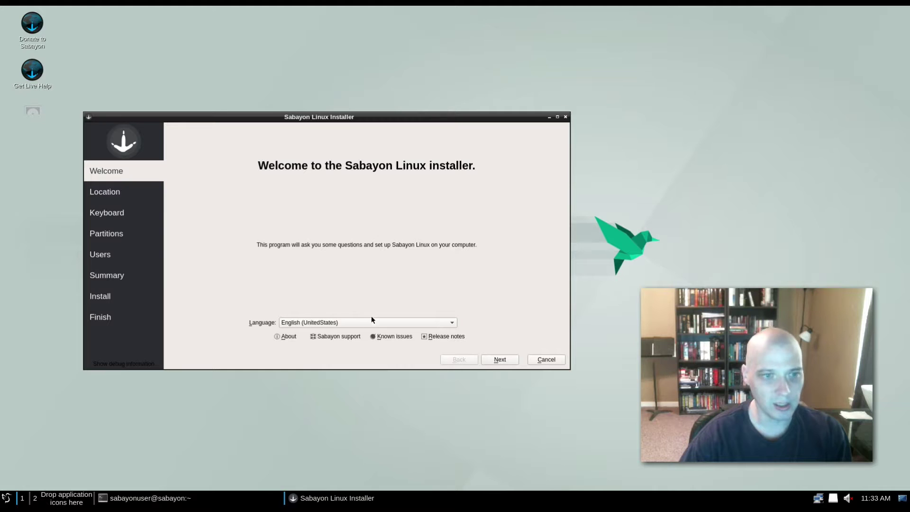
pyautogui.click(495, 361)
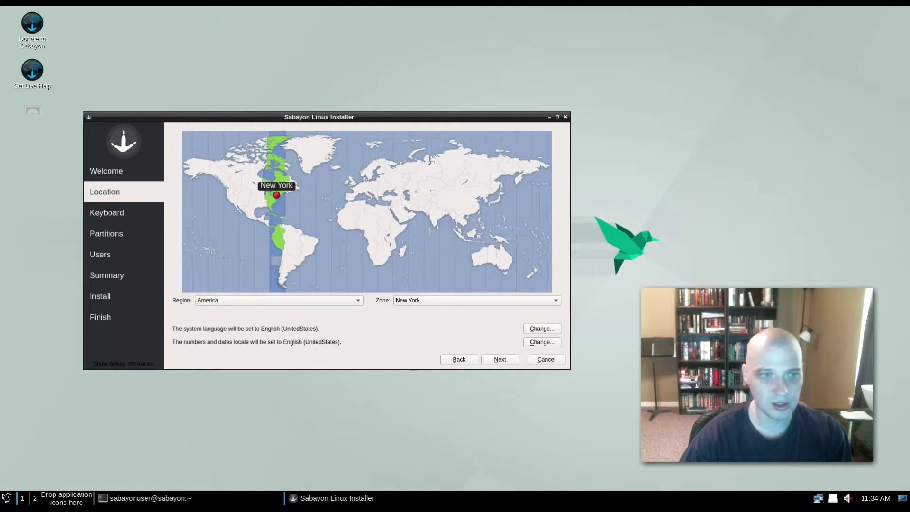
pyautogui.click(264, 206)
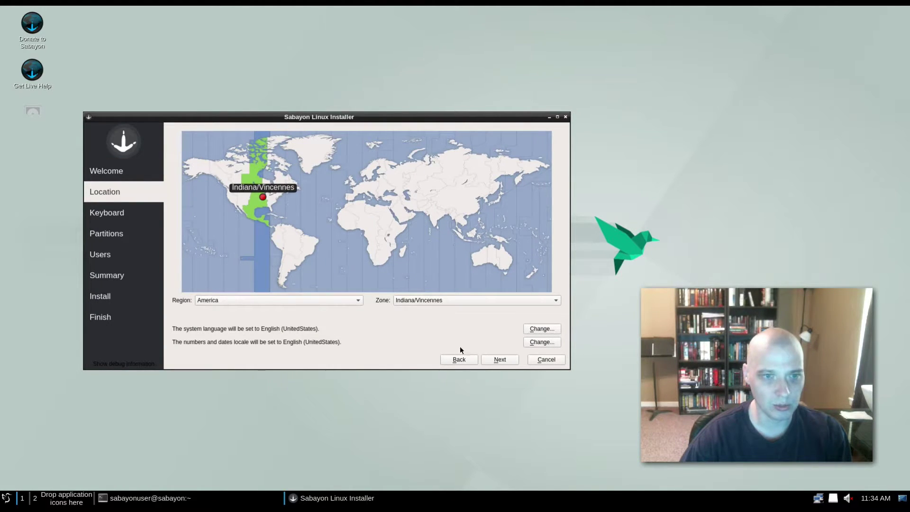
pyautogui.click(500, 360)
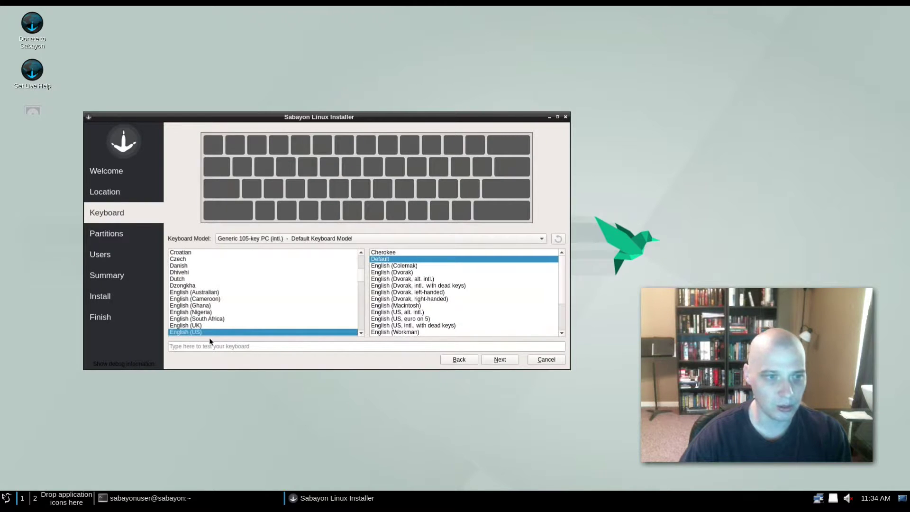
pyautogui.click(500, 360)
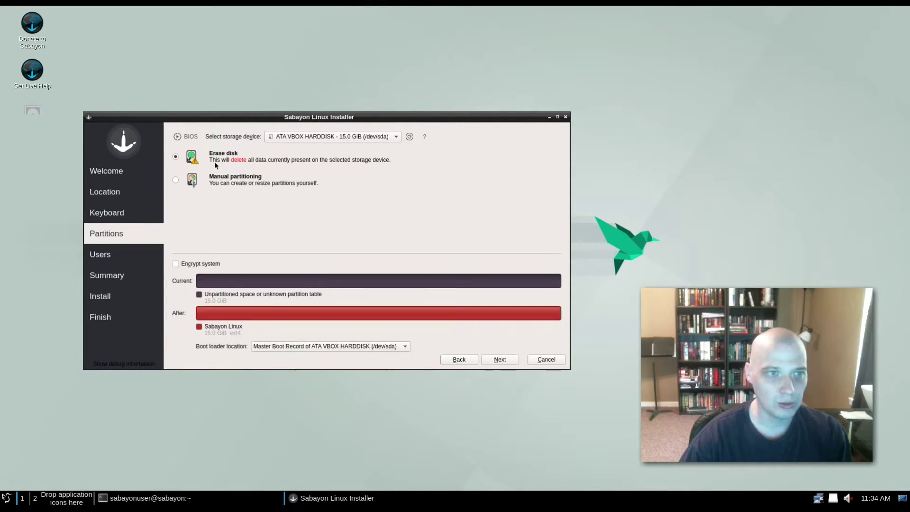
# Step: Keep Erase disk, fill in the user details with a matching password, and disable automatic login
pyautogui.click(500, 360)
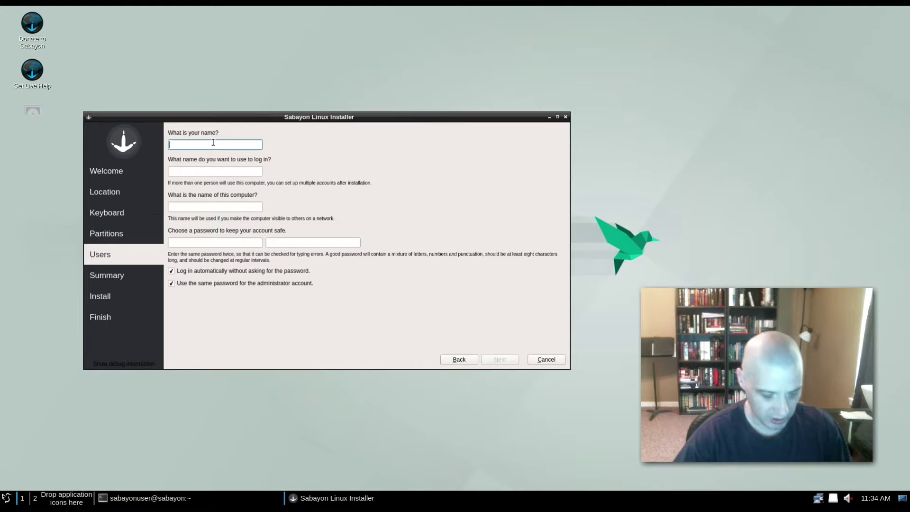
pyautogui.write('sabayon')
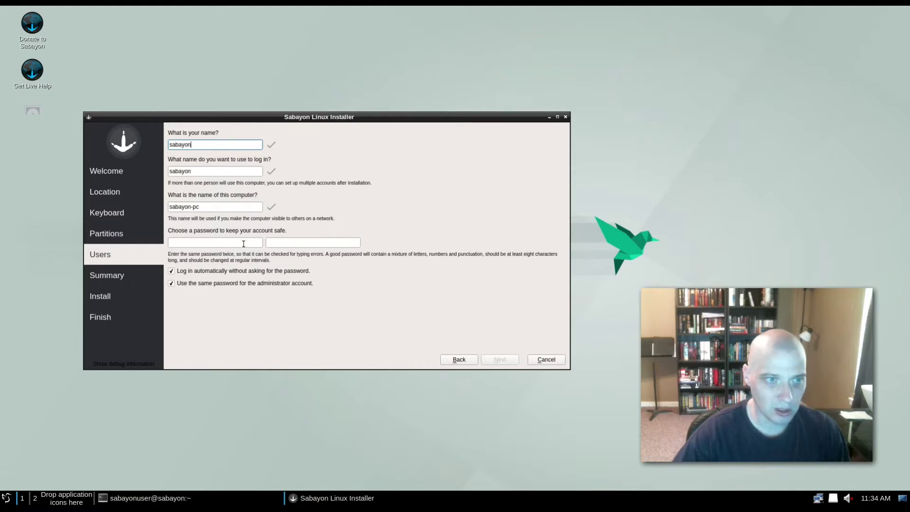
pyautogui.click(243, 244)
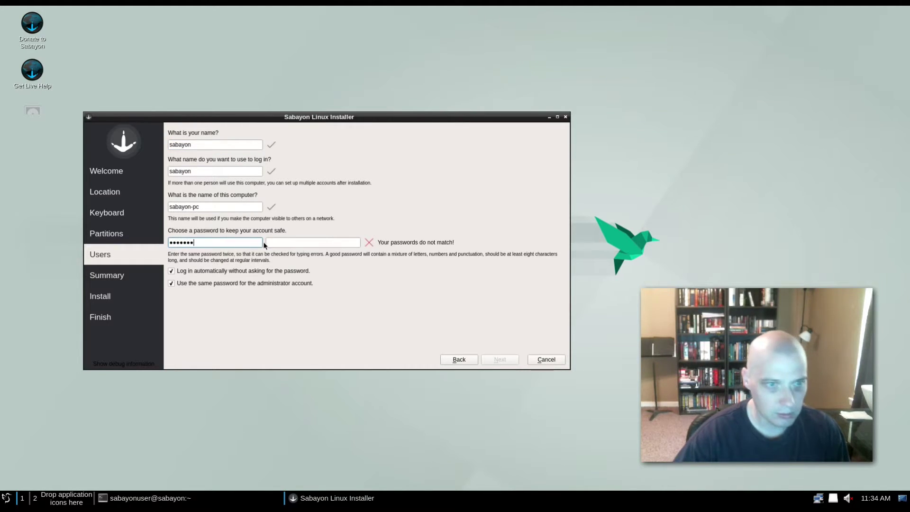
pyautogui.click(308, 245)
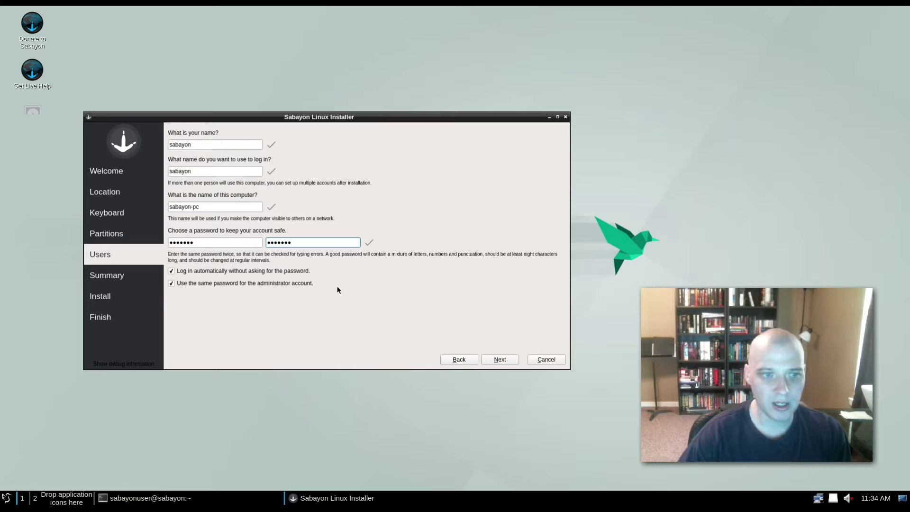
pyautogui.click(172, 271)
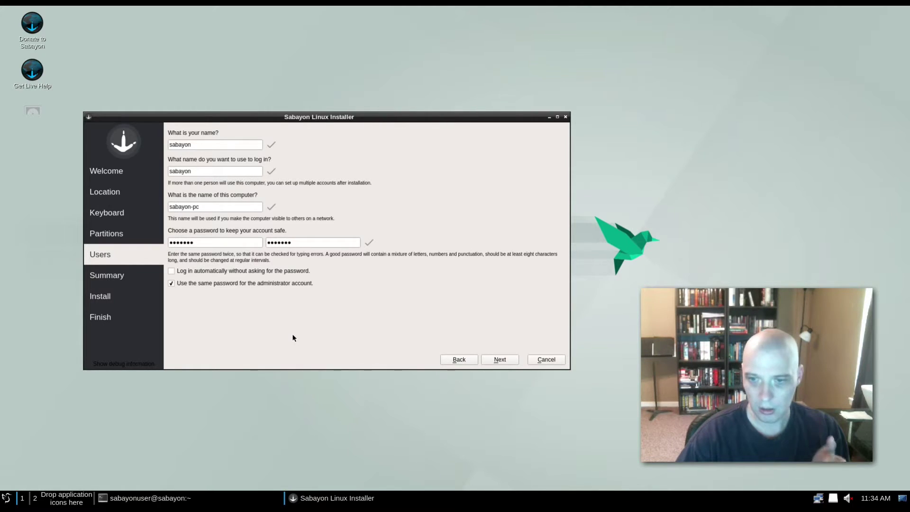
pyautogui.click(499, 359)
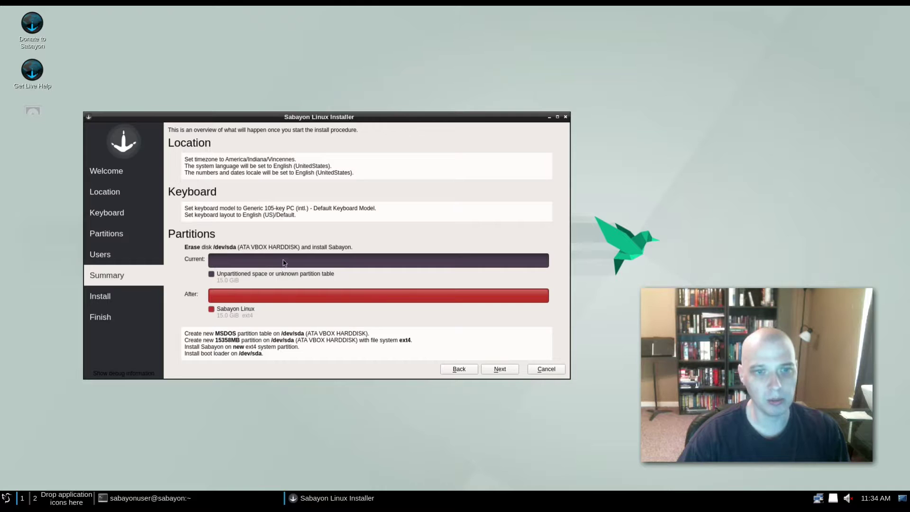
# Step: Install Sabayon onto /dev/sda and finish with Restart now ticked
pyautogui.click(511, 370)
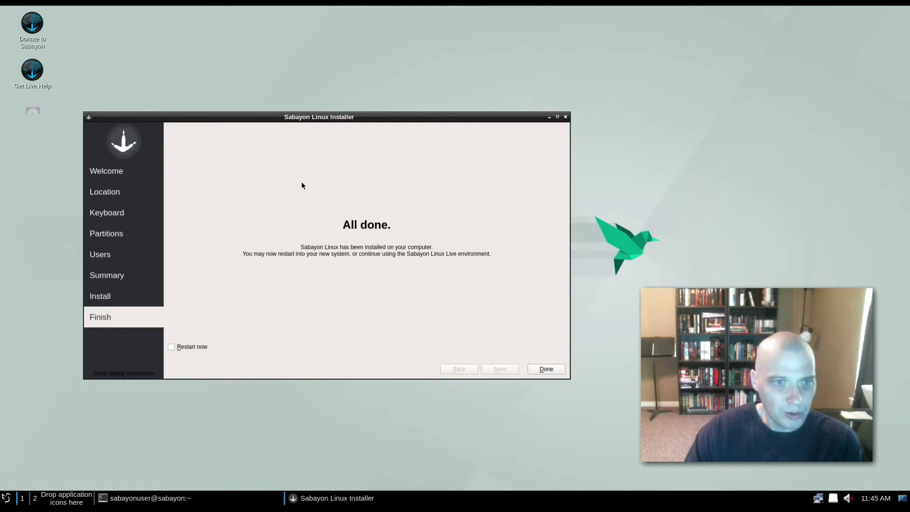
pyautogui.click(171, 347)
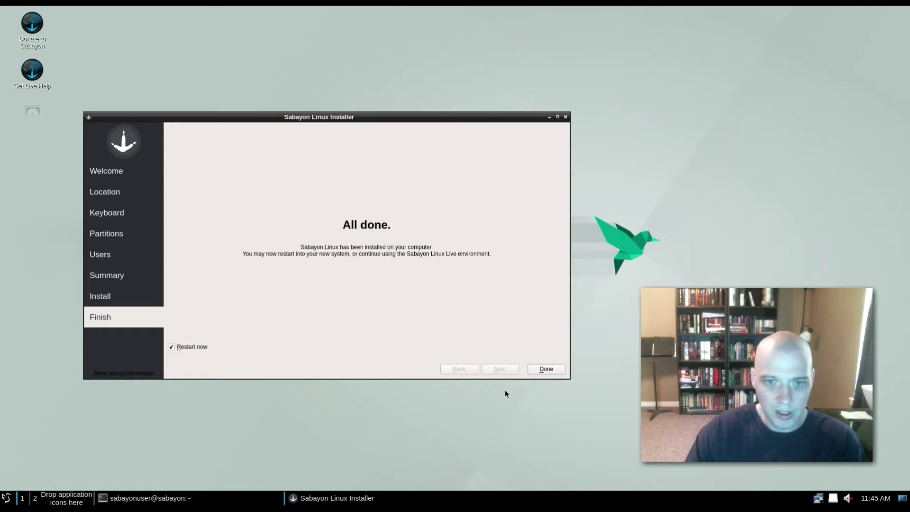
pyautogui.click(546, 369)
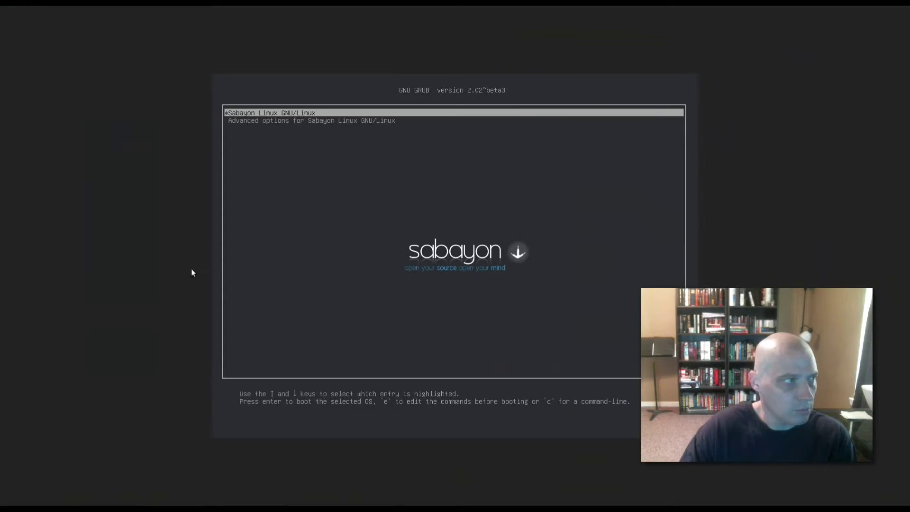
# Step: Let the VM capture input and boot the default Sabayon Linux GNU/Linux GRUB entry
pyautogui.click(404, 316)
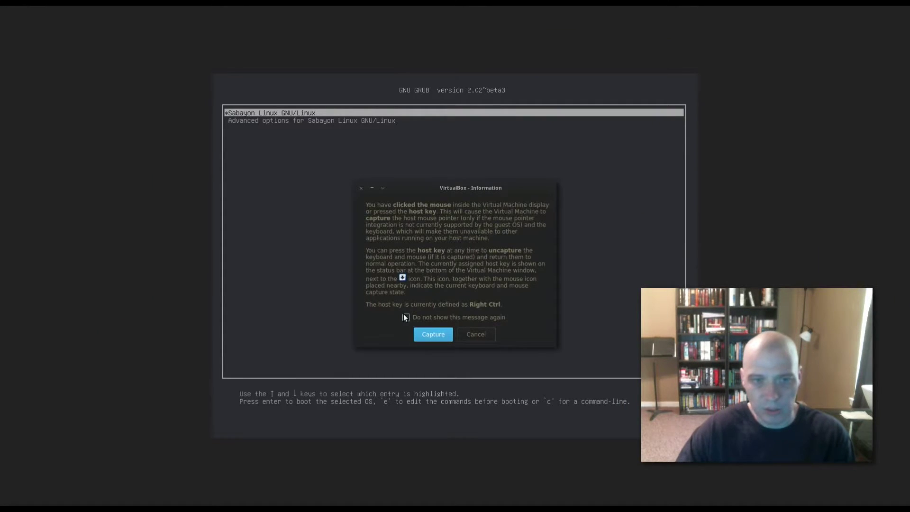
pyautogui.click(435, 336)
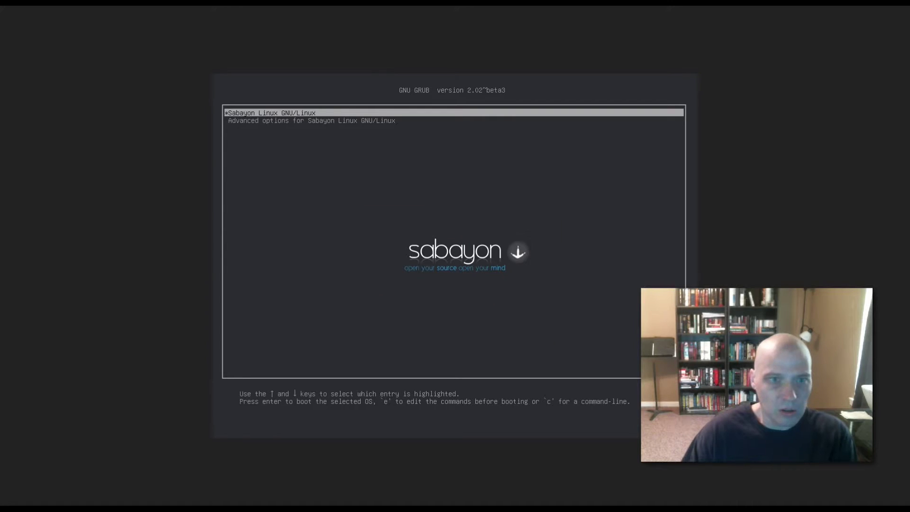
pyautogui.press('Return')
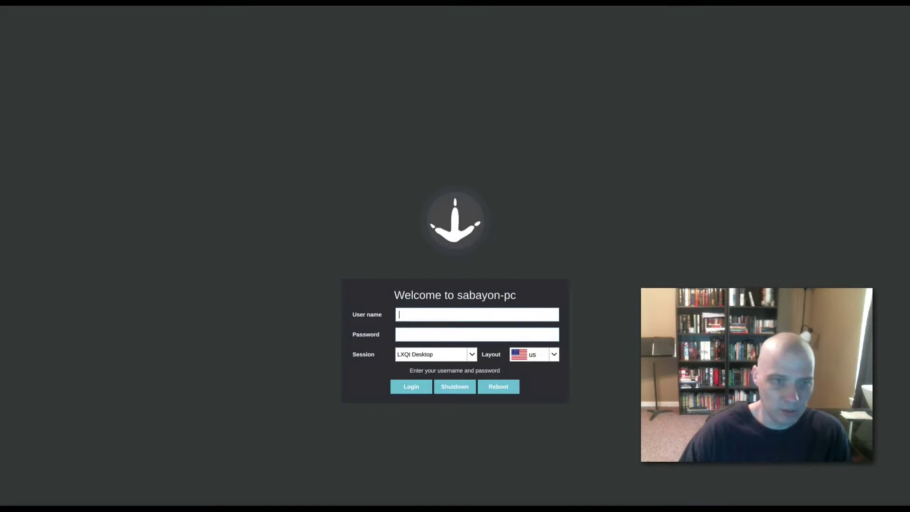
# Step: Log in as 'sabayon' with the account password to the LXQt Desktop session
pyautogui.write('sabayon')
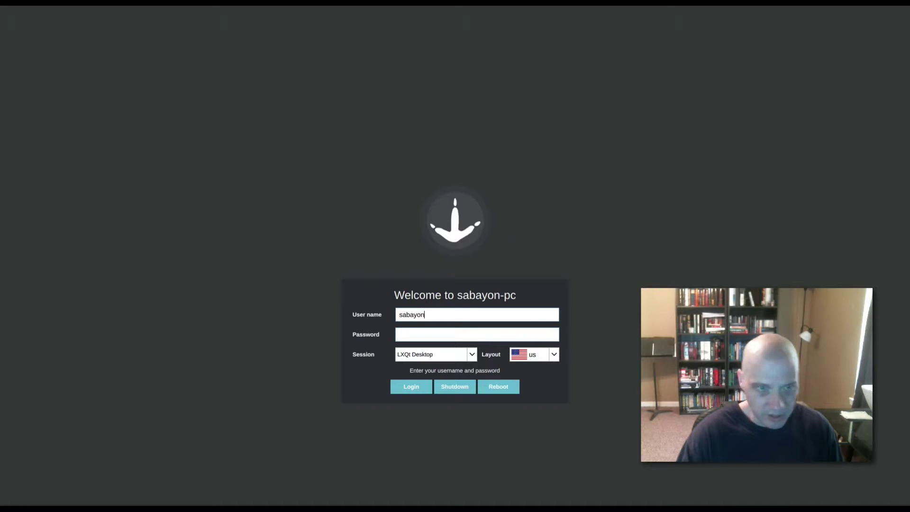
pyautogui.press('Tab')
pyautogui.write('••••••••')
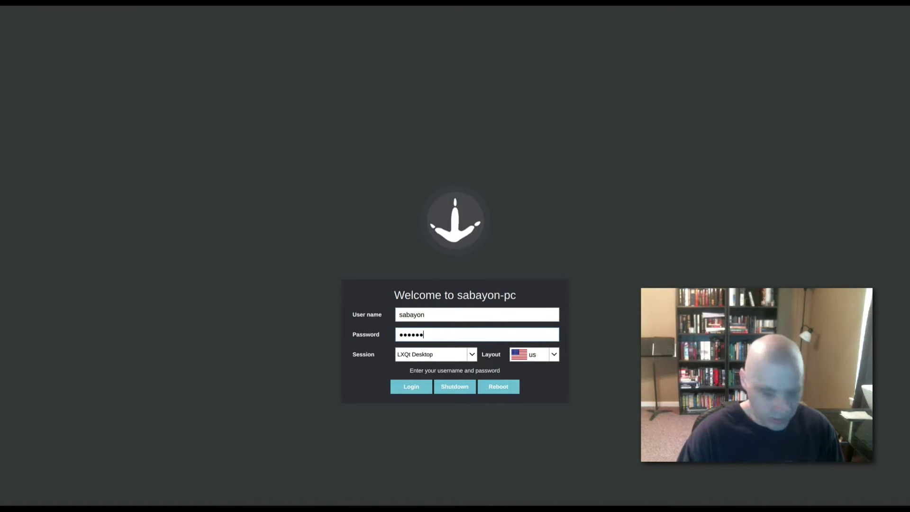
pyautogui.press('Return')
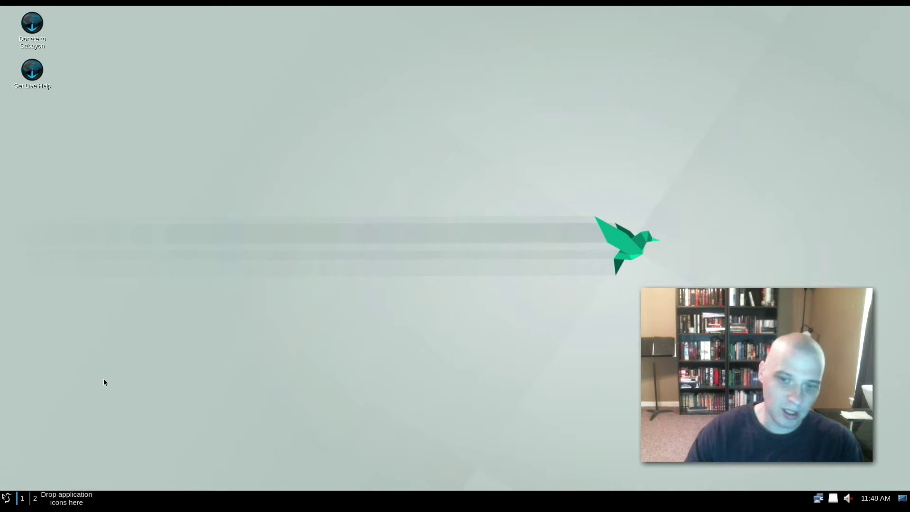
# Step: Look at the Leave options in the application menu
pyautogui.click(6, 497)
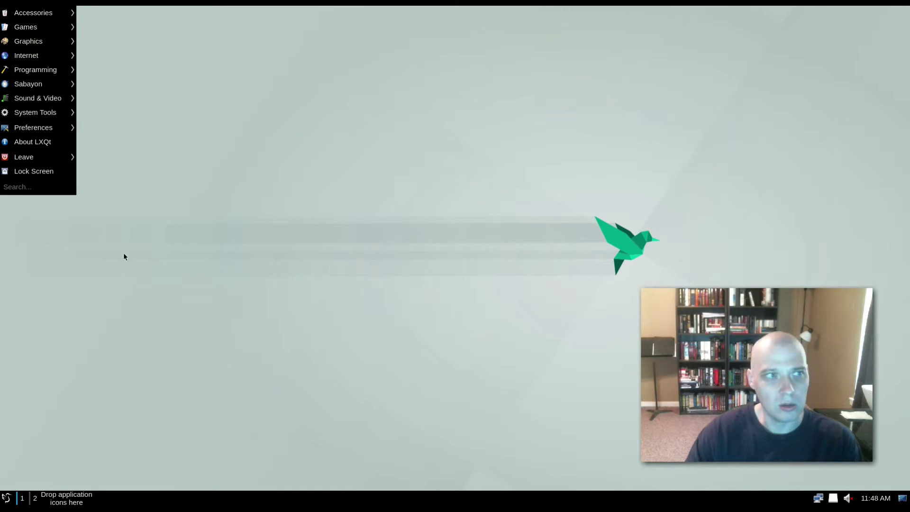
pyautogui.moveTo(38, 157)
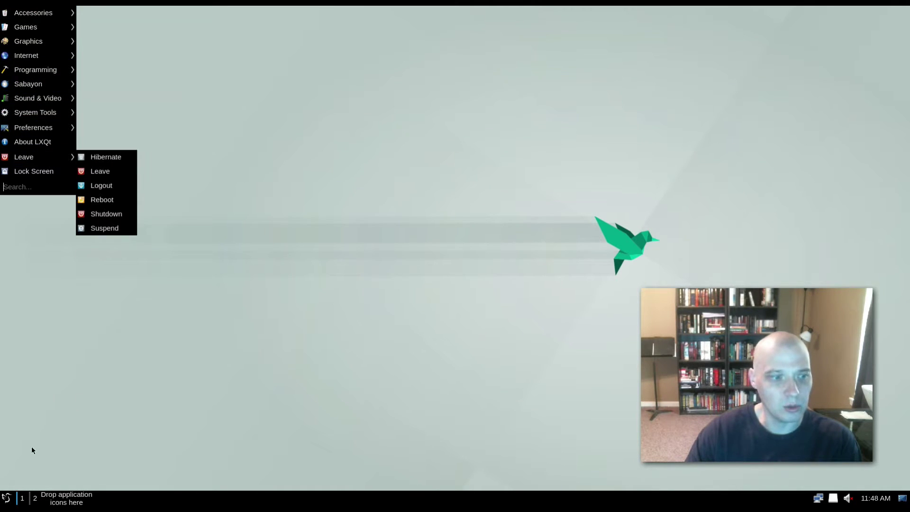
pyautogui.click(6, 498)
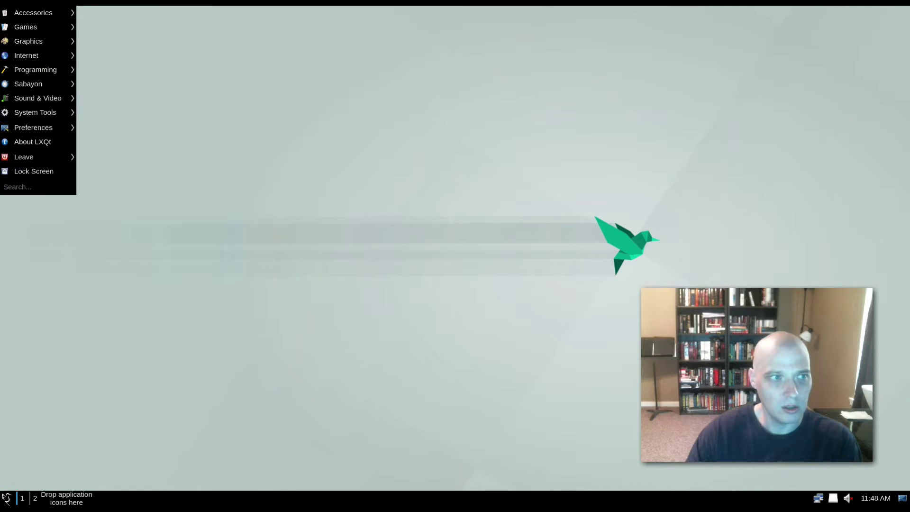
# Step: Close the application menu and switch the virtual machine to fullscreen
pyautogui.click(6, 498)
pyautogui.click(6, 498)
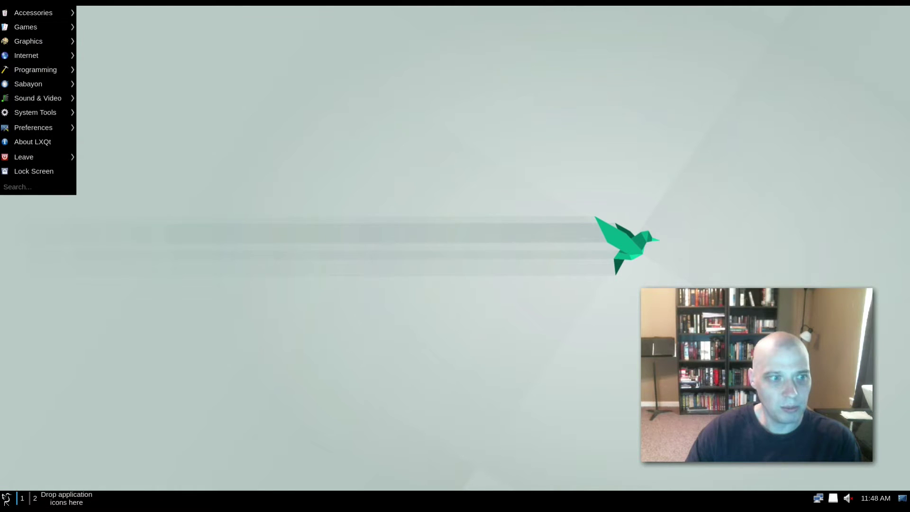
pyautogui.click(6, 499)
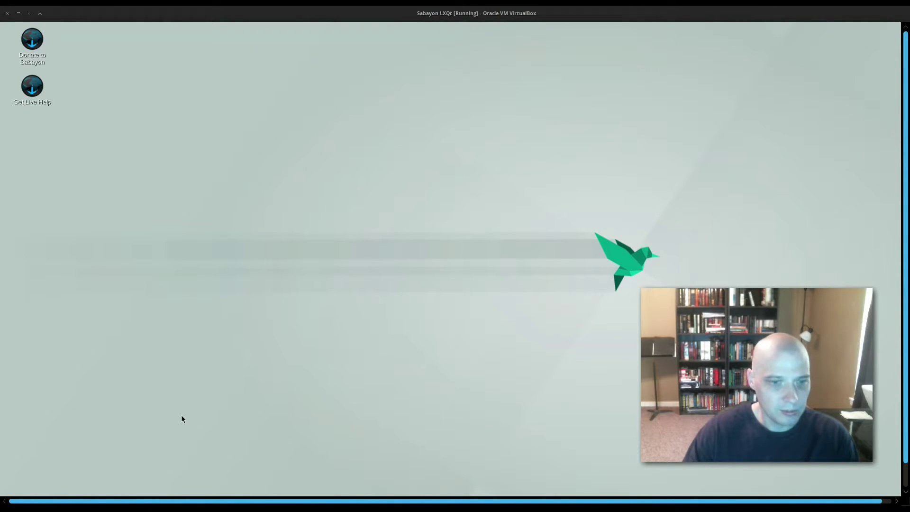
pyautogui.hotkey('ctrl', 'f')
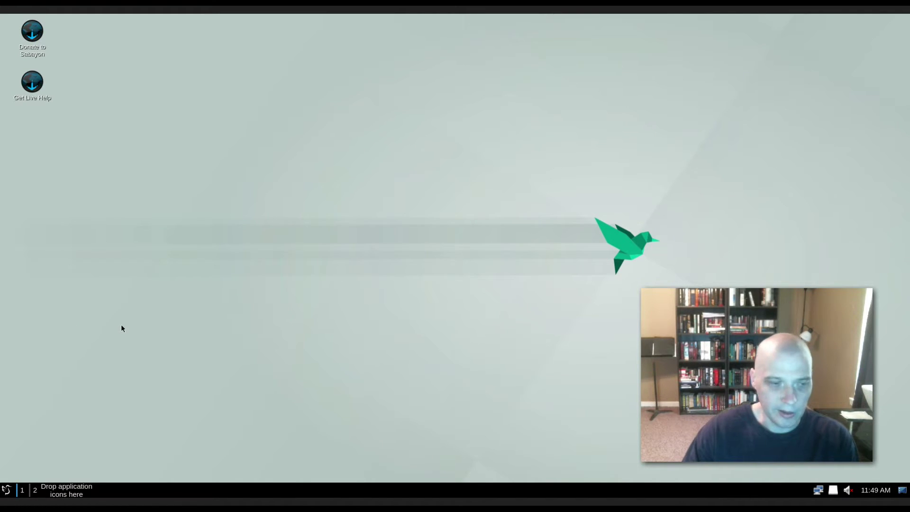
pyautogui.click(2, 487)
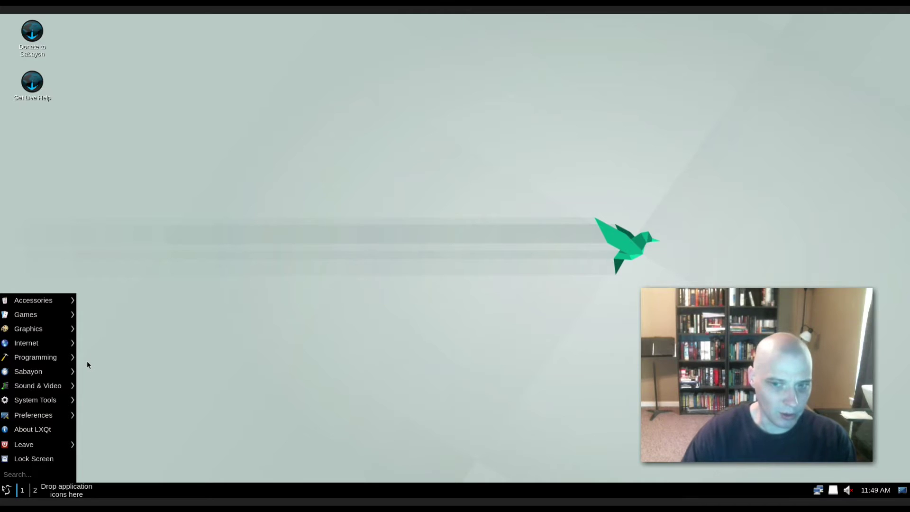
pyautogui.moveTo(57, 444)
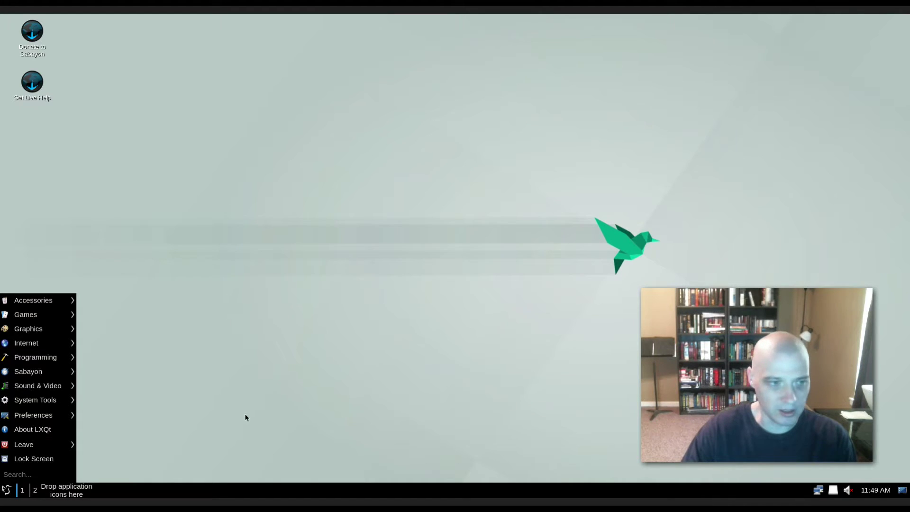
pyautogui.press('Escape')
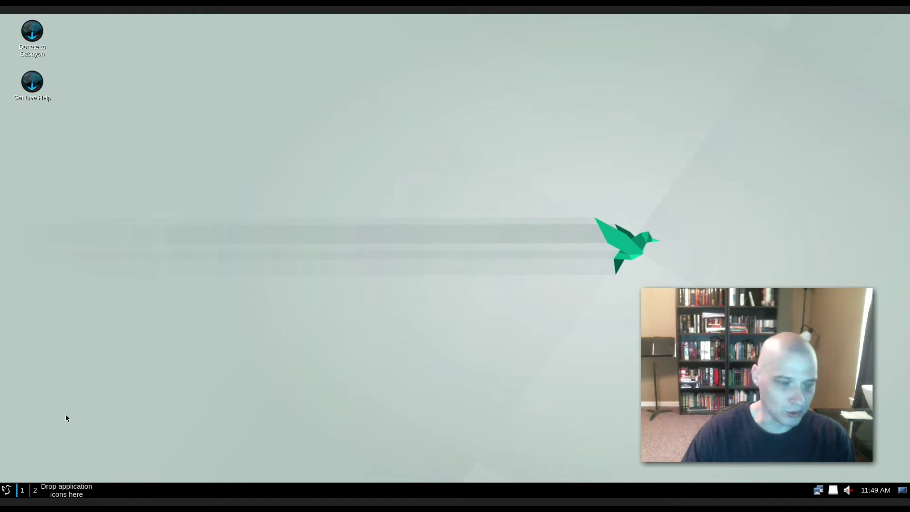
pyautogui.click(8, 491)
pyautogui.moveTo(66, 301)
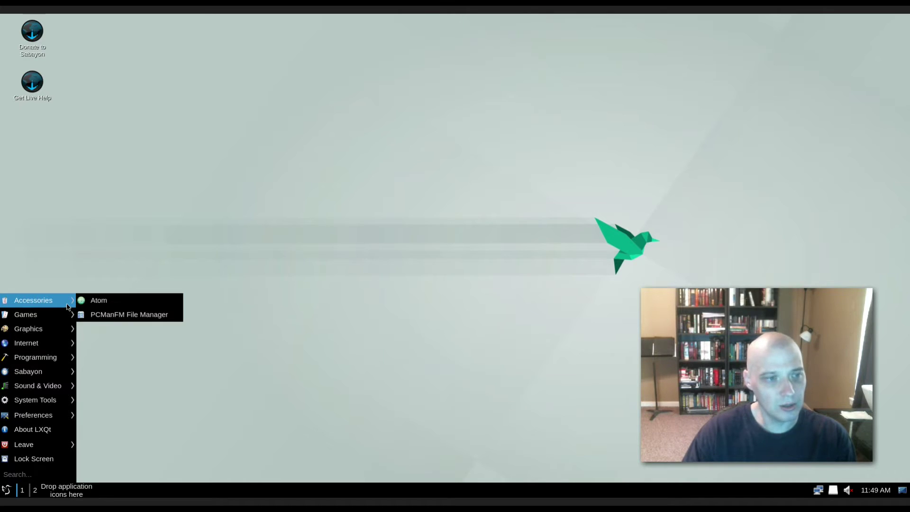
pyautogui.click(161, 299)
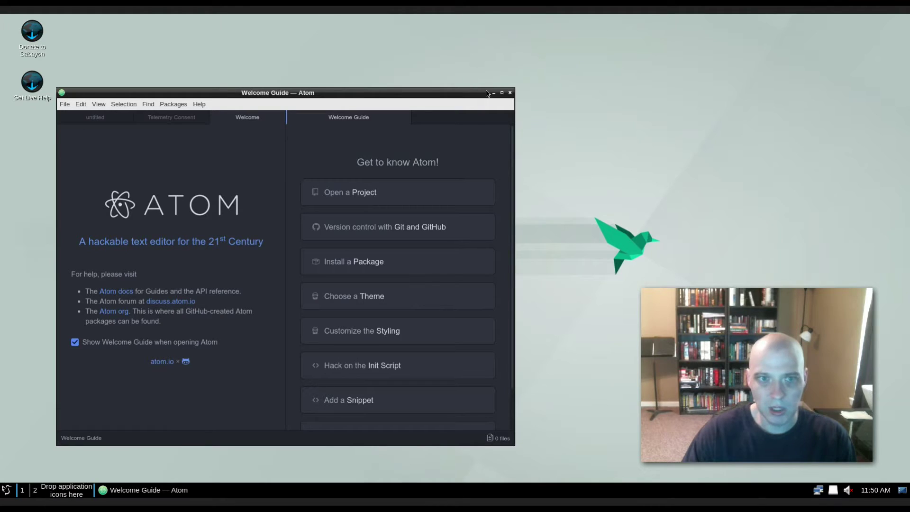
pyautogui.click(510, 93)
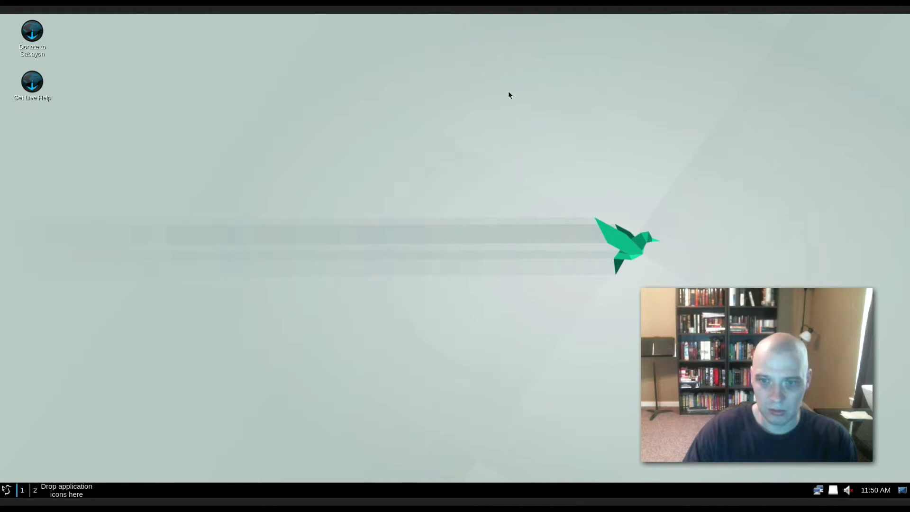
pyautogui.click(6, 490)
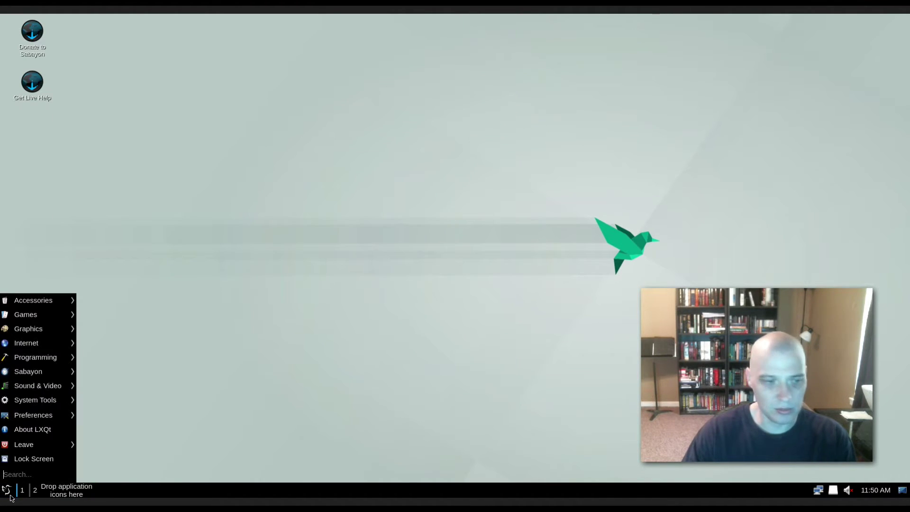
pyautogui.moveTo(29, 304)
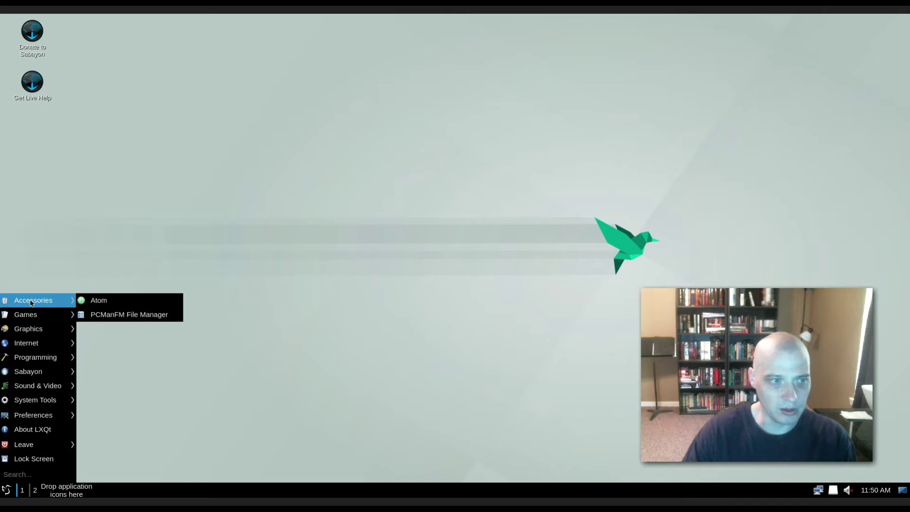
pyautogui.click(156, 315)
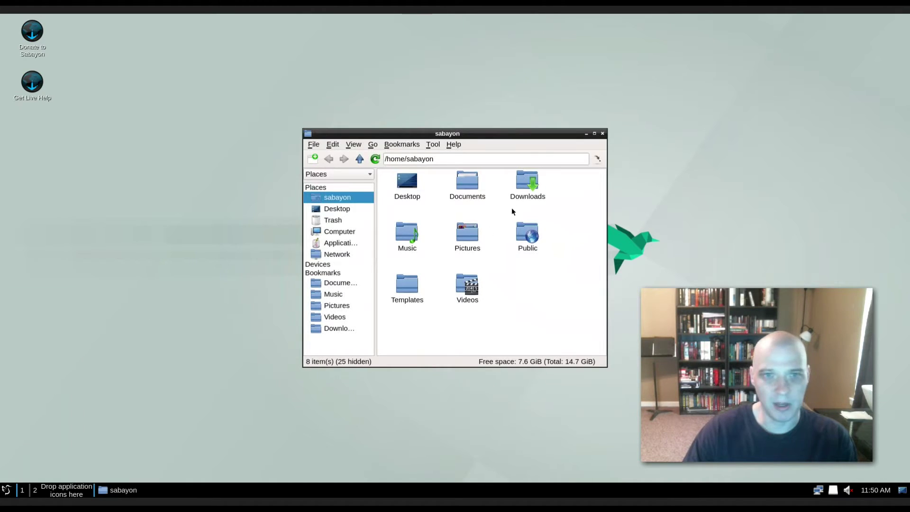
pyautogui.moveTo(530, 133); pyautogui.dragTo(280, 131)
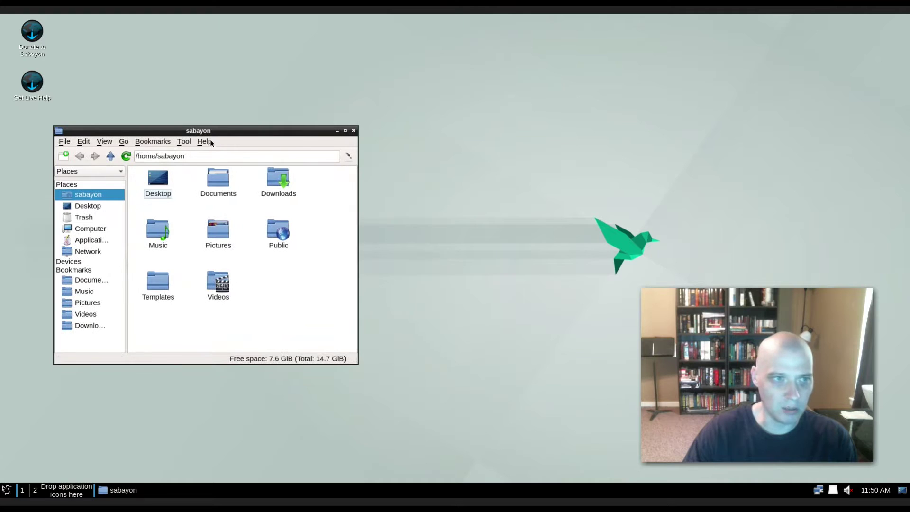
pyautogui.click(207, 142)
pyautogui.click(209, 153)
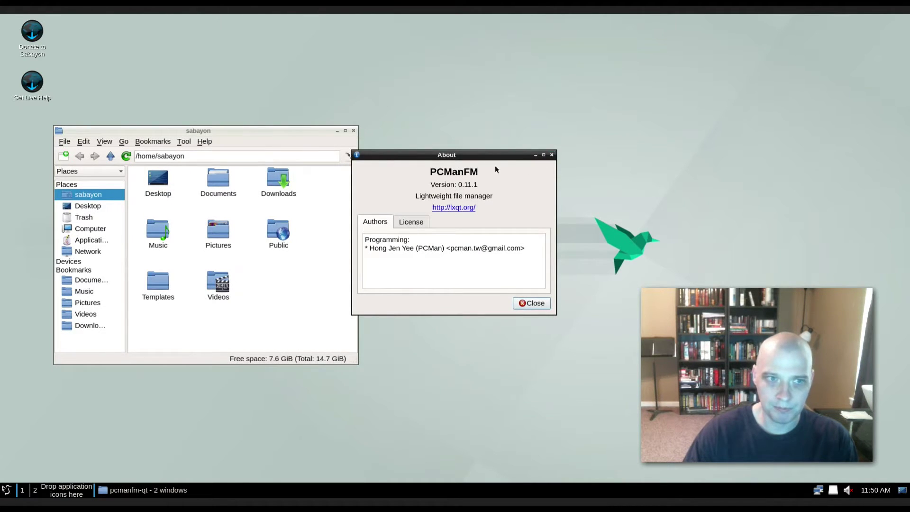
pyautogui.click(551, 155)
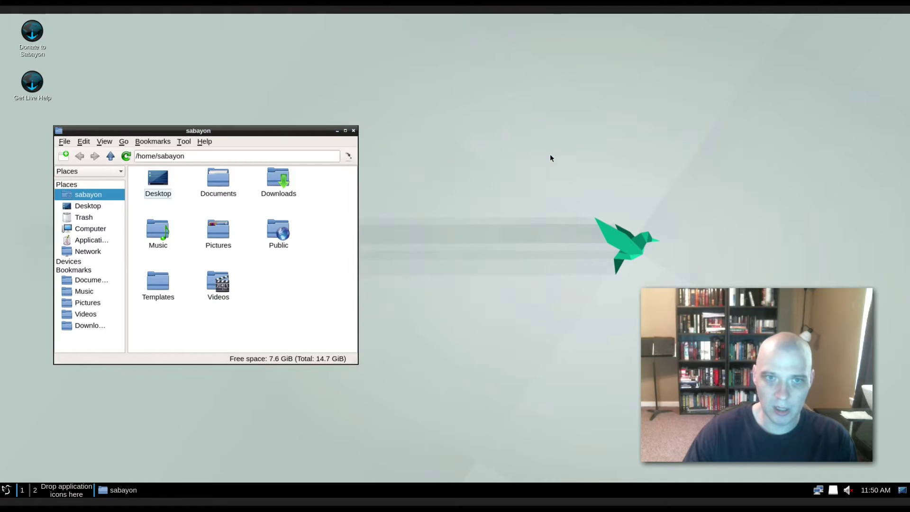
pyautogui.click(353, 130)
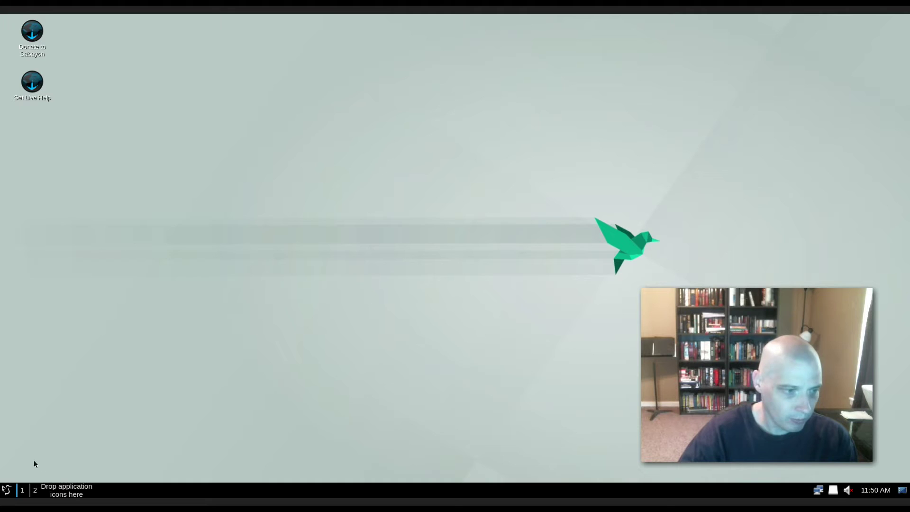
pyautogui.click(6, 490)
# Step: Browse the menu categories until Sound & Video shows VLC media player
pyautogui.moveTo(44, 303)
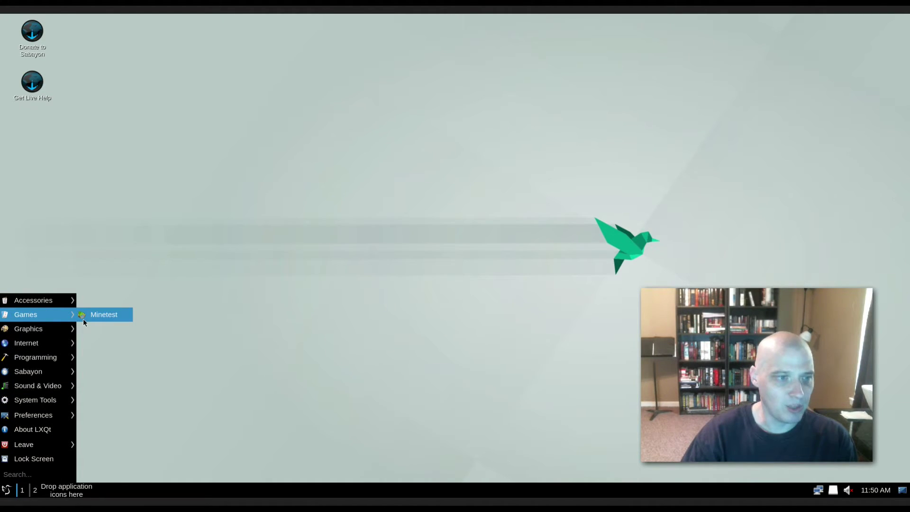
pyautogui.moveTo(72, 335)
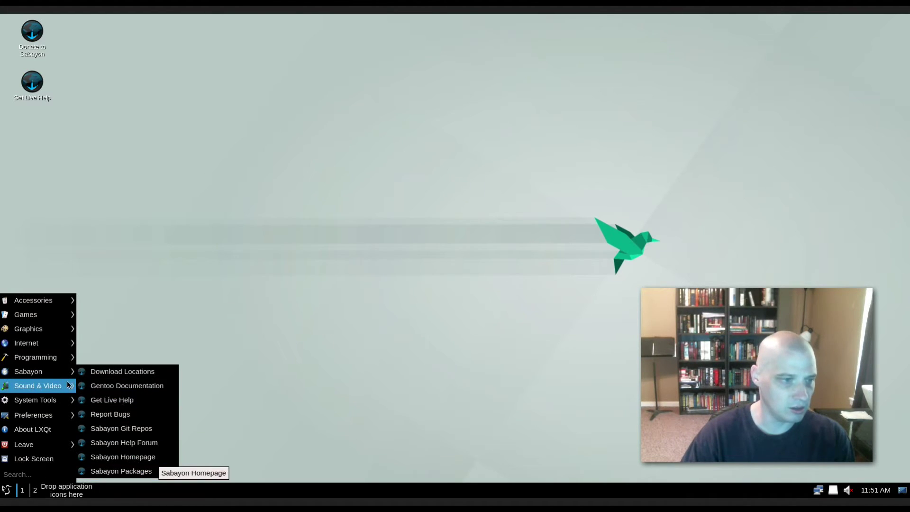
# Step: Launch VLC media player, accept its privacy and network access policy, and close it
pyautogui.moveTo(50, 387)
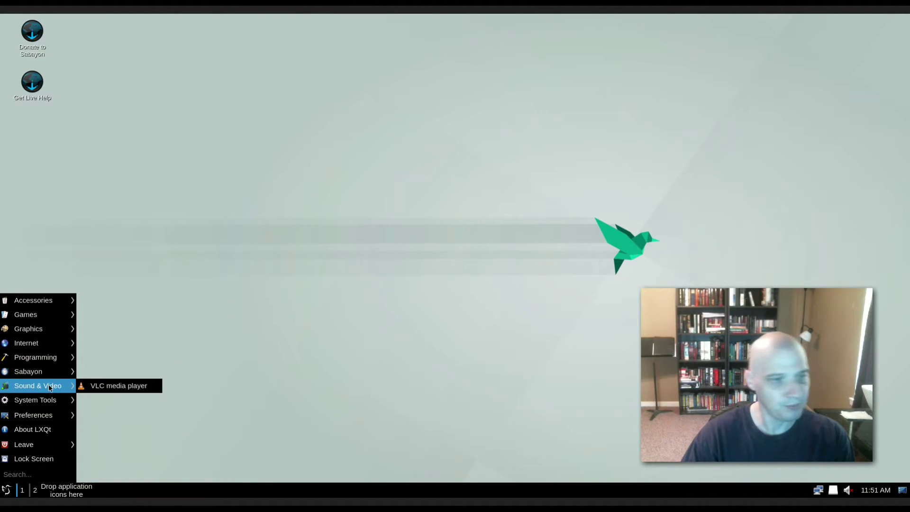
pyautogui.click(114, 389)
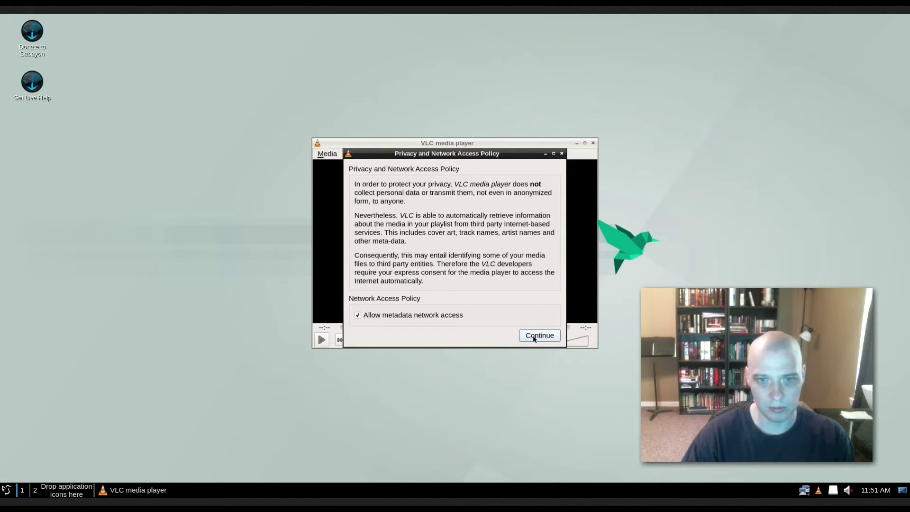
pyautogui.click(533, 335)
pyautogui.click(593, 143)
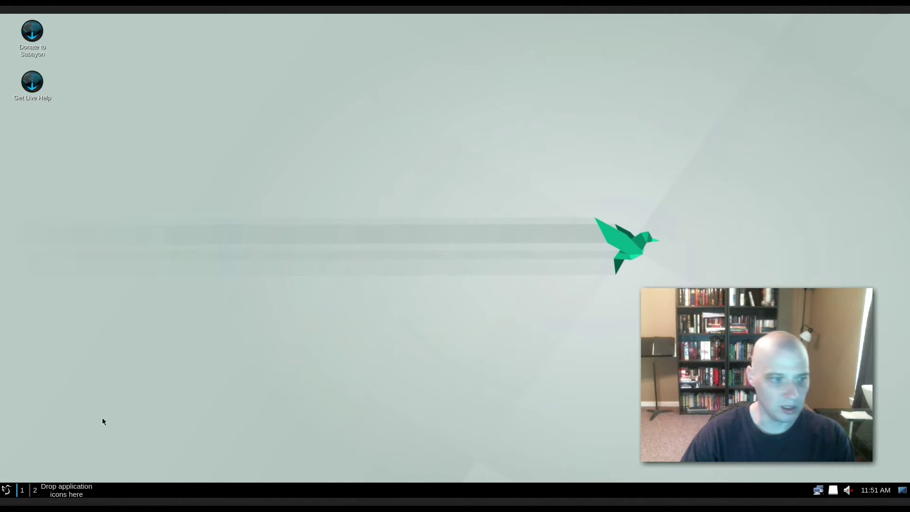
# Step: Start QTerminal from System Tools in the application menu
pyautogui.click(6, 490)
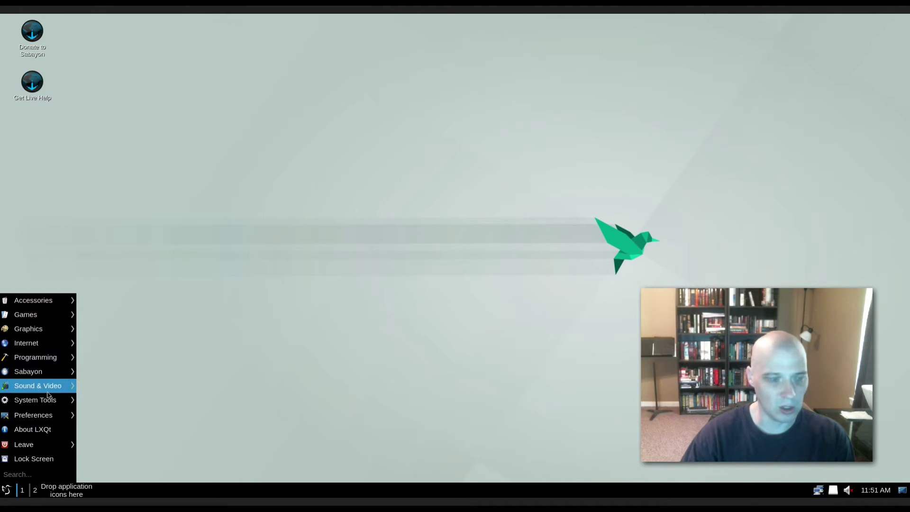
pyautogui.moveTo(48, 393)
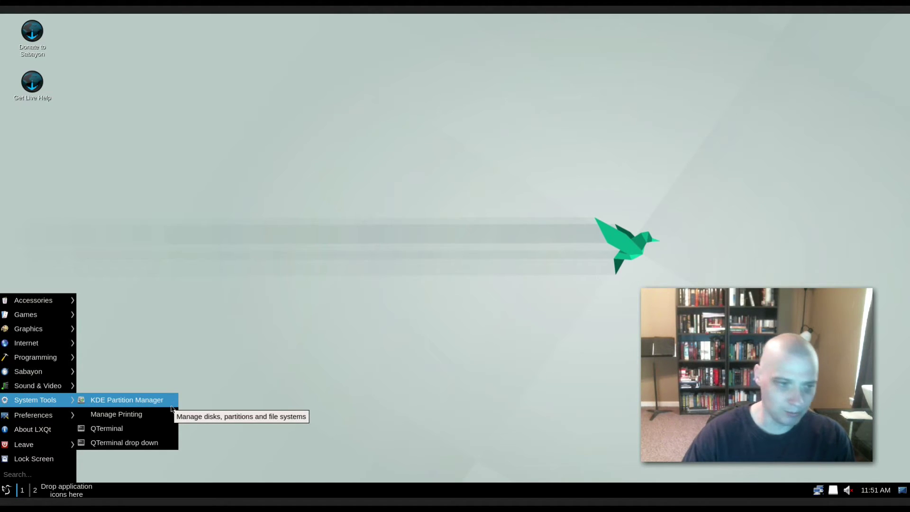
pyautogui.click(146, 434)
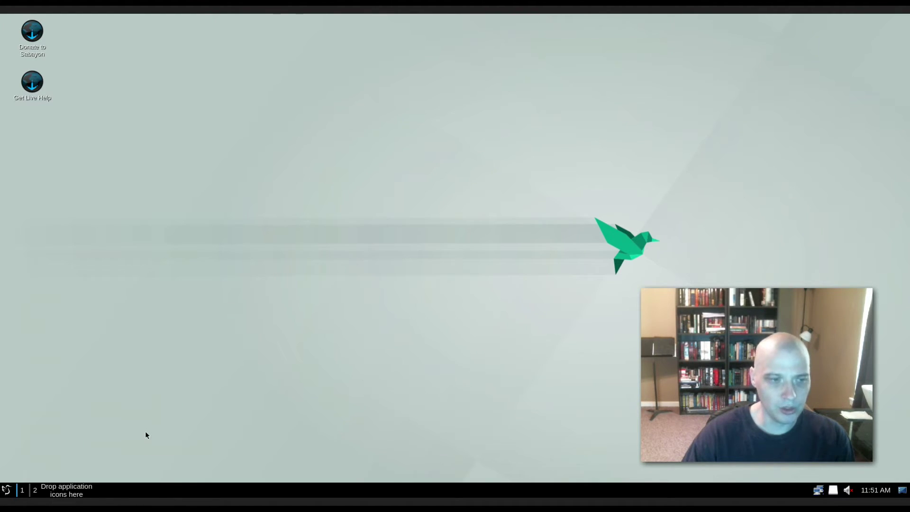
# Step: Centre and enlarge the terminal window, then view the About Qt information
pyautogui.moveTo(230, 21); pyautogui.dragTo(373, 203)
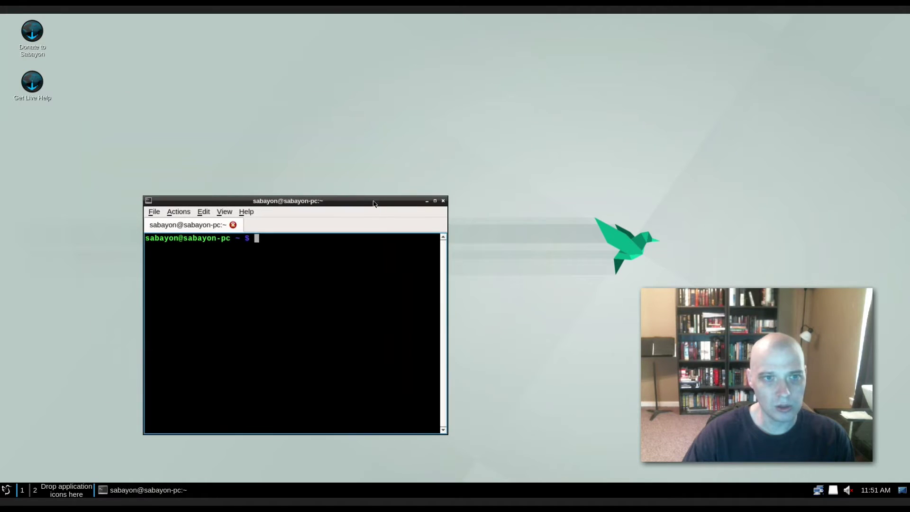
pyautogui.moveTo(448, 195); pyautogui.dragTo(528, 125)
pyautogui.click(247, 141)
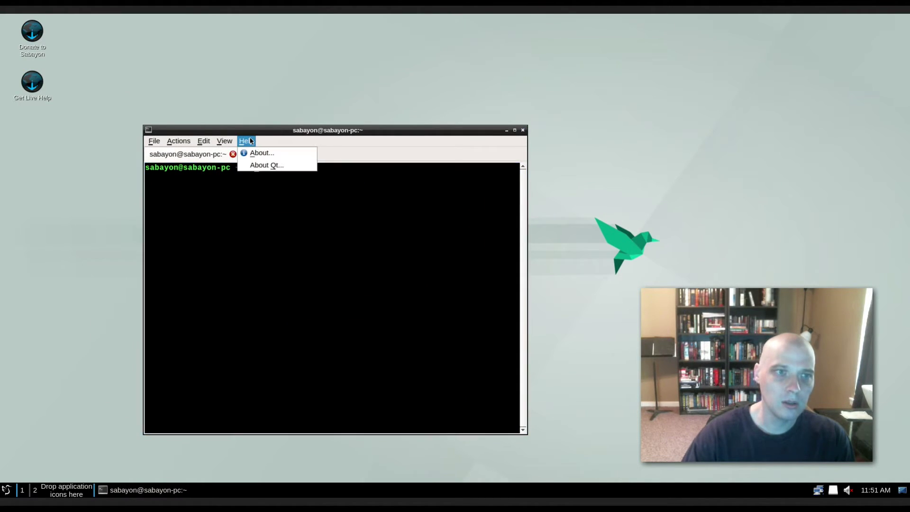
pyautogui.click(267, 165)
pyautogui.click(507, 151)
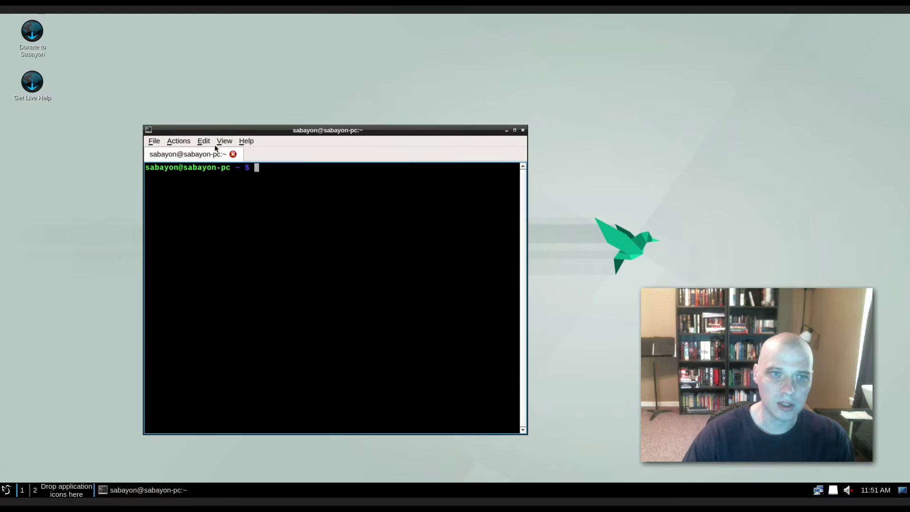
# Step: Check the QTerminal 0.7.1 About box, then exit the terminal
pyautogui.click(247, 140)
pyautogui.click(256, 155)
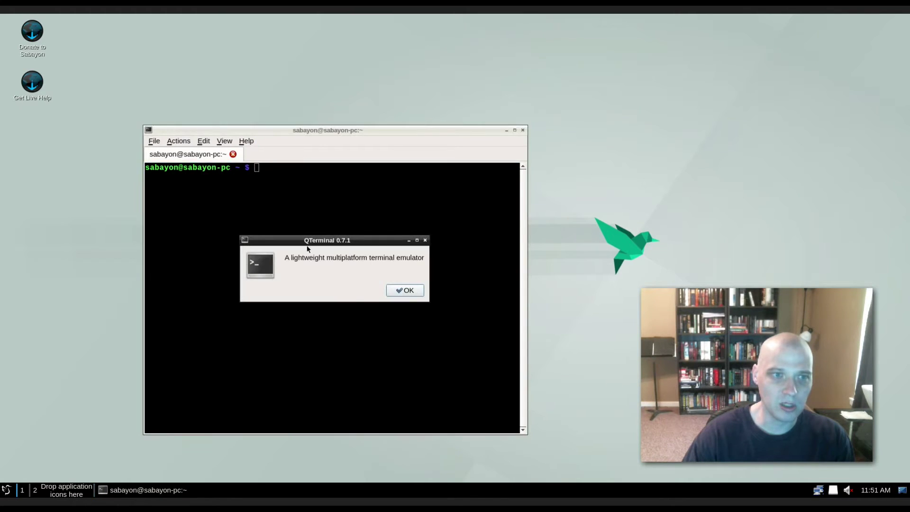
pyautogui.click(406, 290)
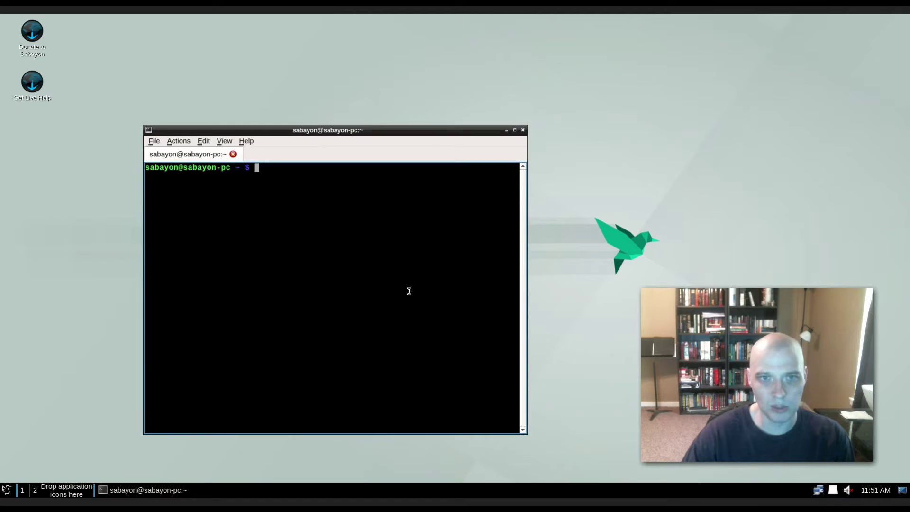
pyautogui.click(522, 132)
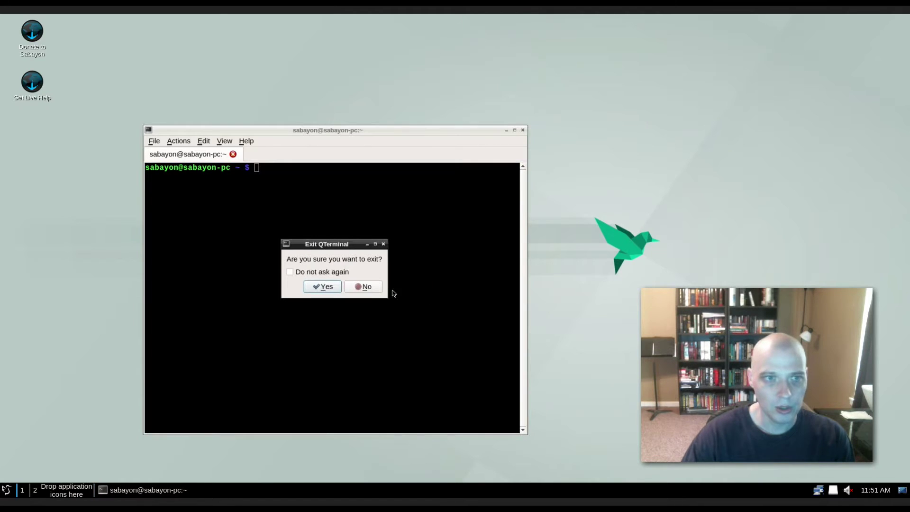
pyautogui.click(337, 288)
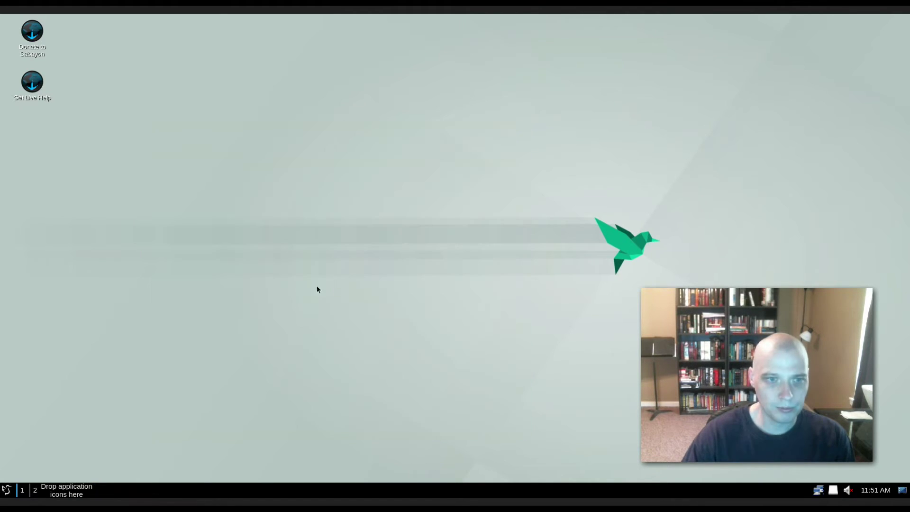
# Step: View the LXQt Configuration Center (Appearance, Locale, Shortcut Keys), close it, and reopen the menu
pyautogui.click(7, 489)
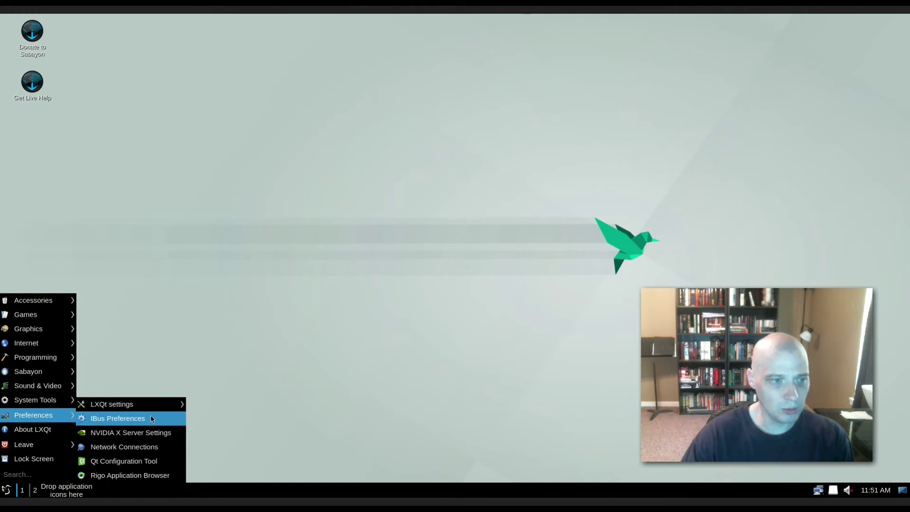
pyautogui.moveTo(181, 408)
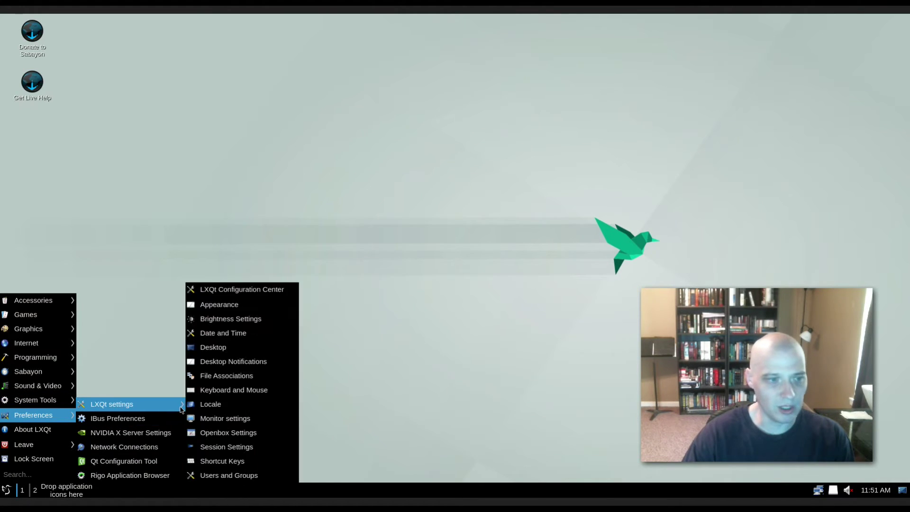
pyautogui.click(276, 294)
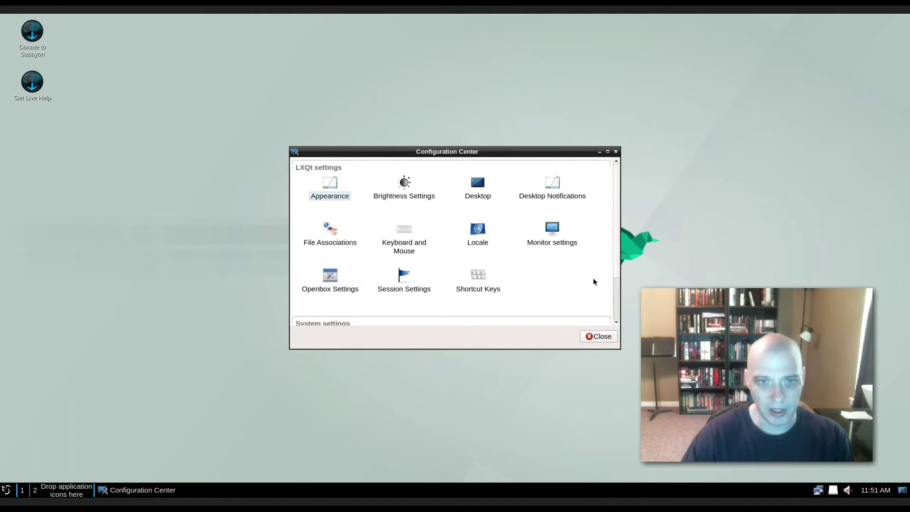
pyautogui.click(615, 152)
pyautogui.click(7, 490)
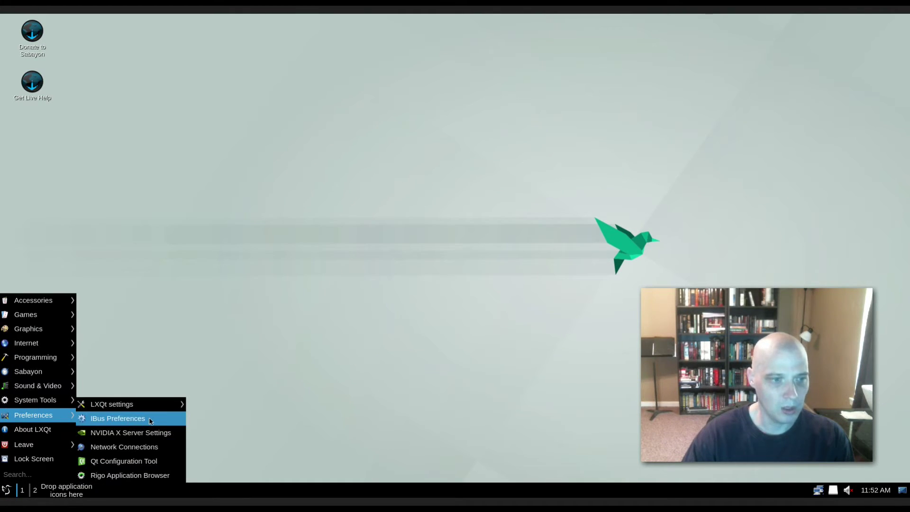
# Step: Browse the Graphics, Sabayon and Programming menus, then launch QTerminal from System Tools
pyautogui.moveTo(157, 407)
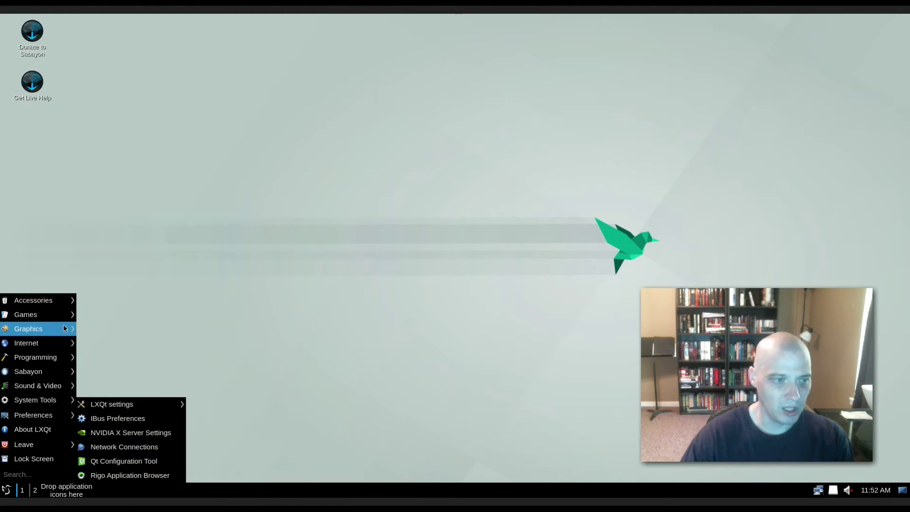
pyautogui.moveTo(42, 328)
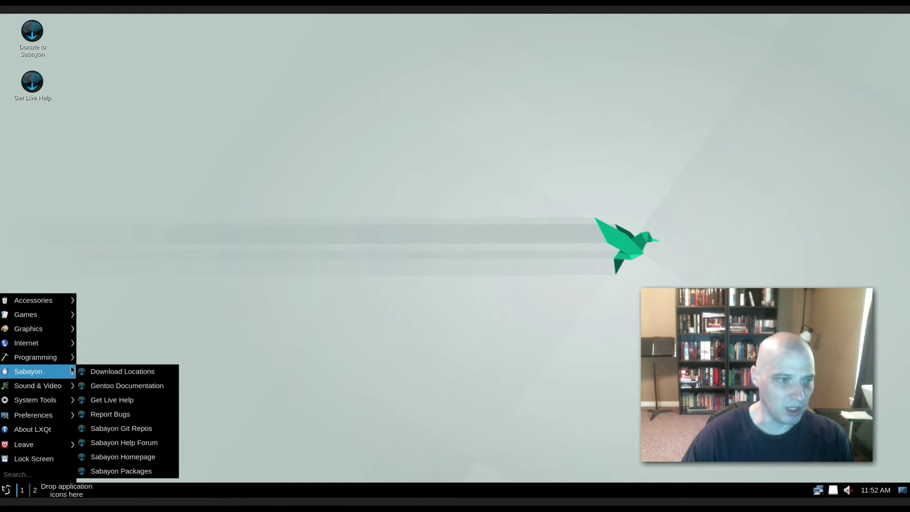
pyautogui.moveTo(71, 363)
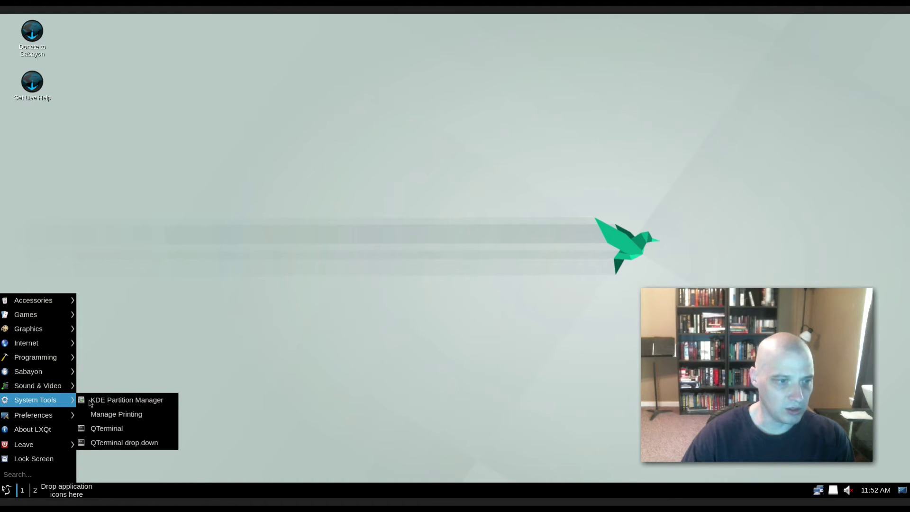
pyautogui.click(128, 426)
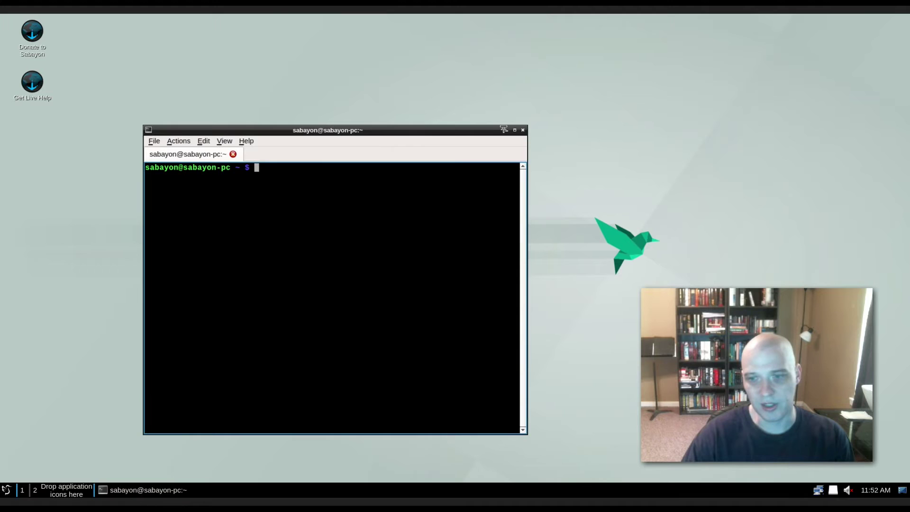
# Step: Toggle the terminal's help options and move the QTerminal window up and left
pyautogui.click(253, 141)
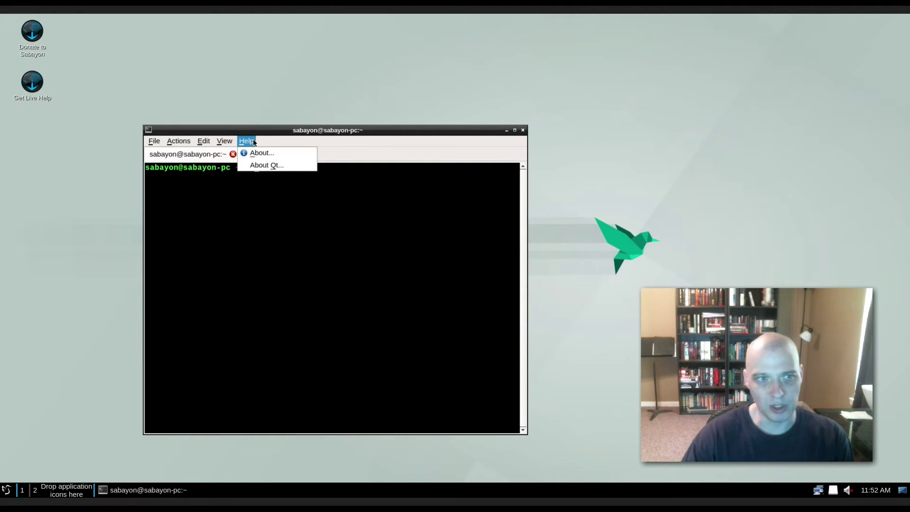
pyautogui.click(278, 135)
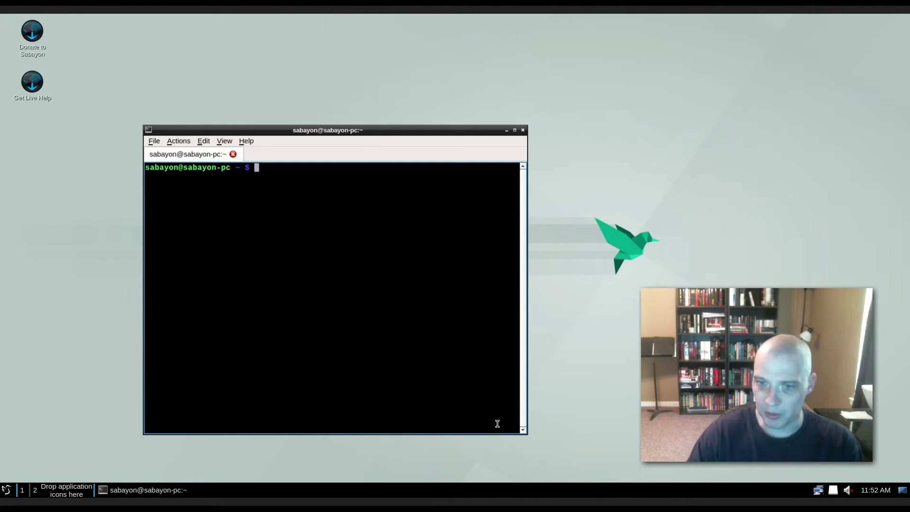
pyautogui.moveTo(442, 127); pyautogui.dragTo(354, 106)
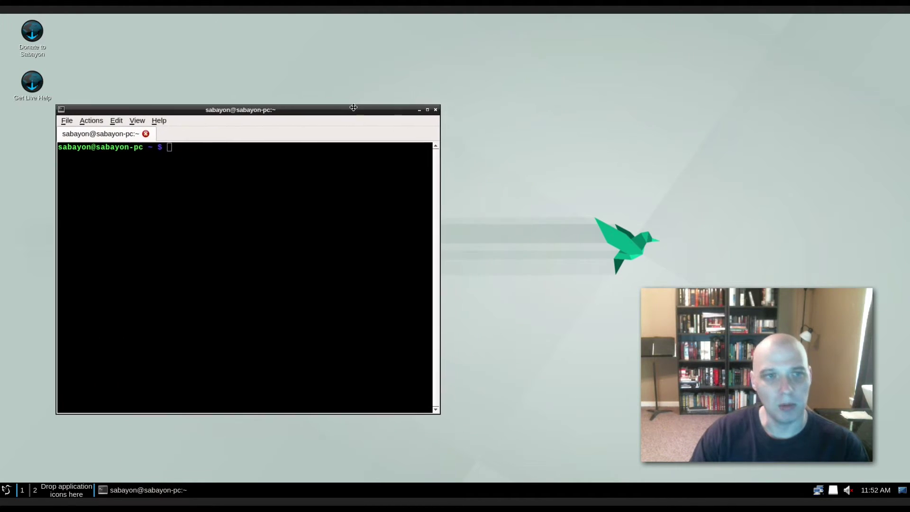
# Step: Quit QTerminal, confirming Yes, and show the start menu's Preferences entries including Rigo
pyautogui.click(434, 109)
pyautogui.click(221, 266)
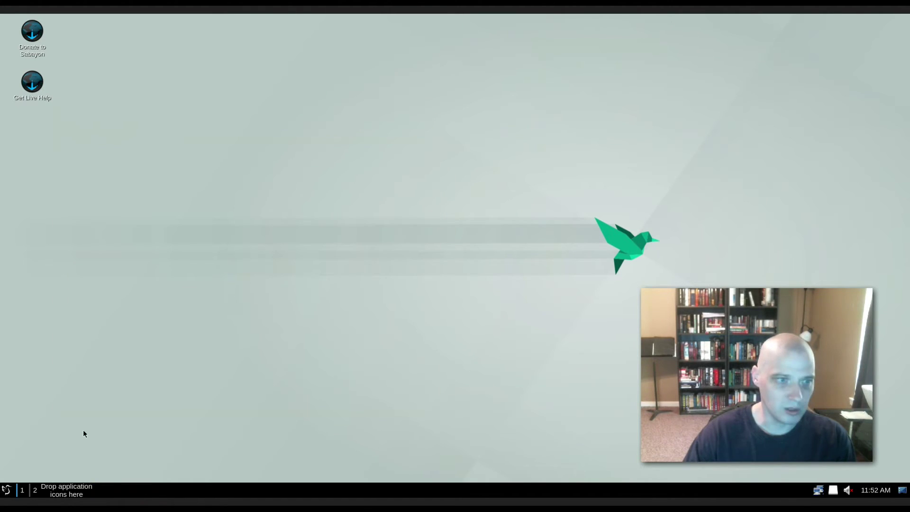
pyautogui.click(6, 490)
pyautogui.moveTo(48, 419)
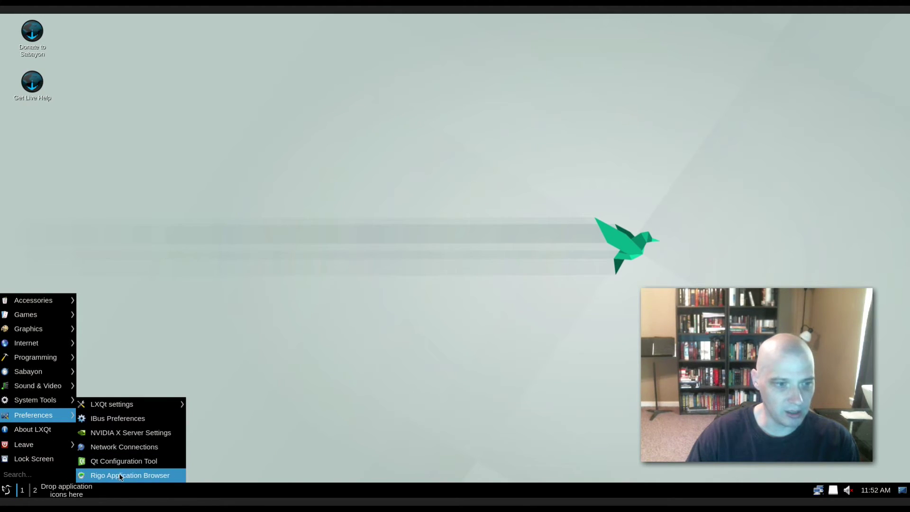
# Step: Launch Rigo Application Browser, move its Application Groups window up, and decline the repository download
pyautogui.click(120, 475)
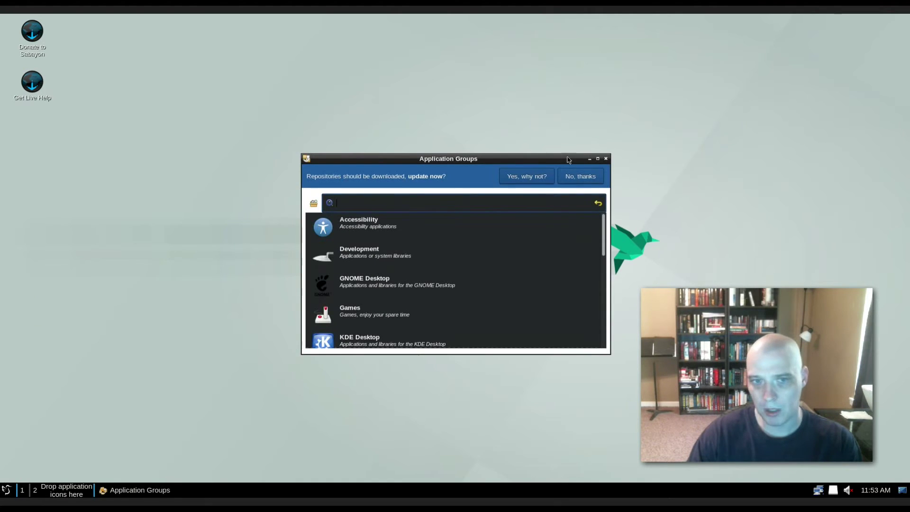
pyautogui.moveTo(551, 163); pyautogui.dragTo(542, 73)
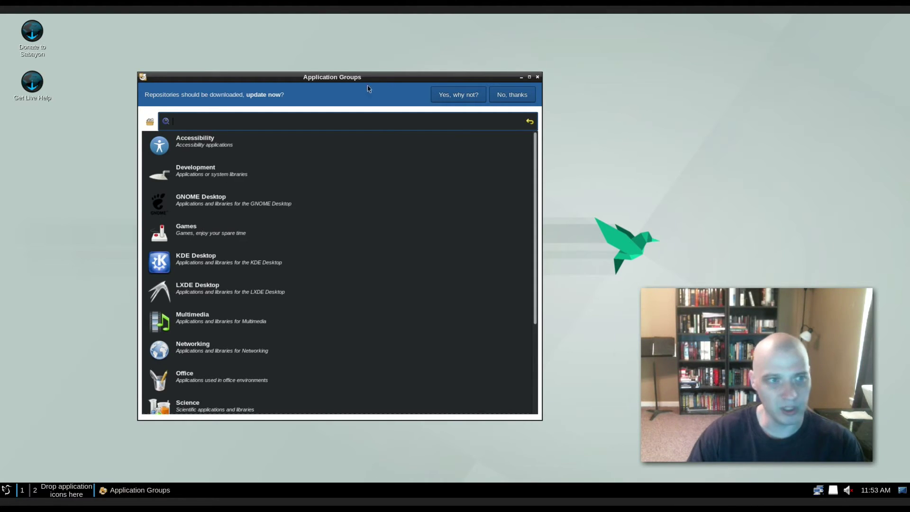
pyautogui.click(526, 96)
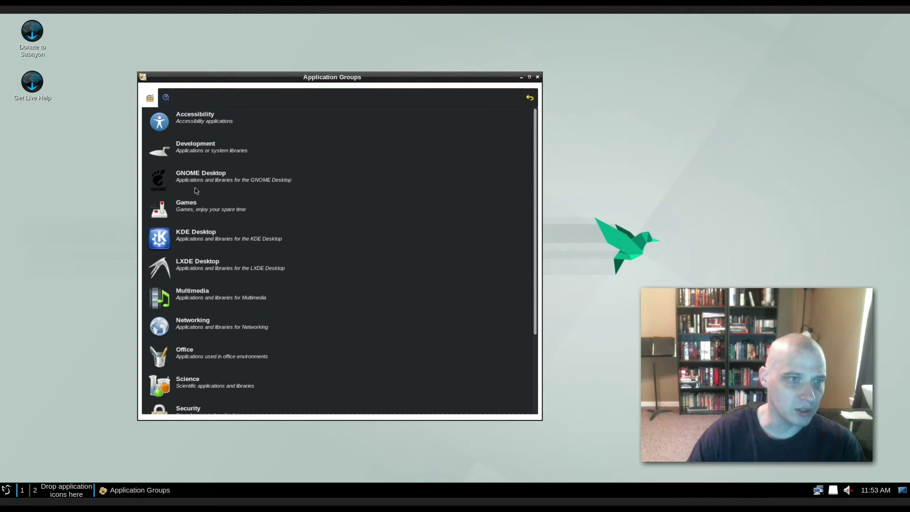
# Step: View the Games group, then the Multimedia group, which reports nothing found for in:category
pyautogui.click(194, 207)
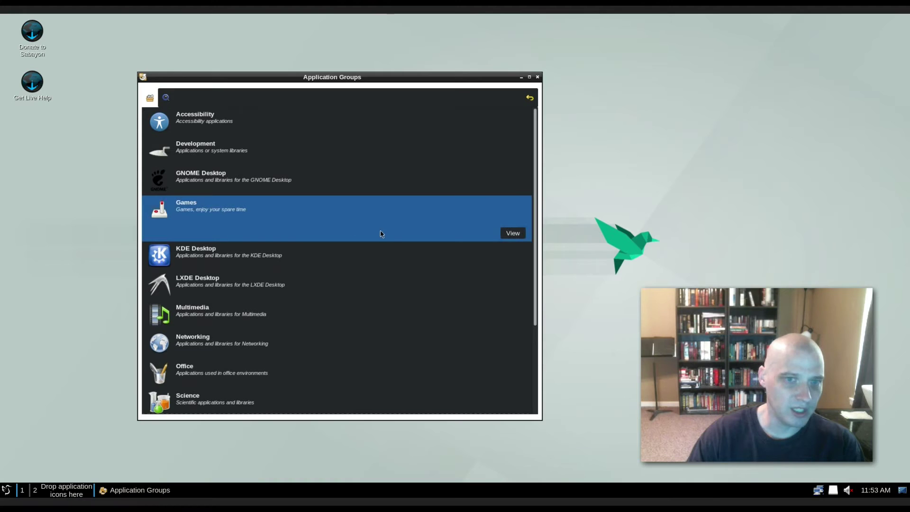
pyautogui.click(512, 233)
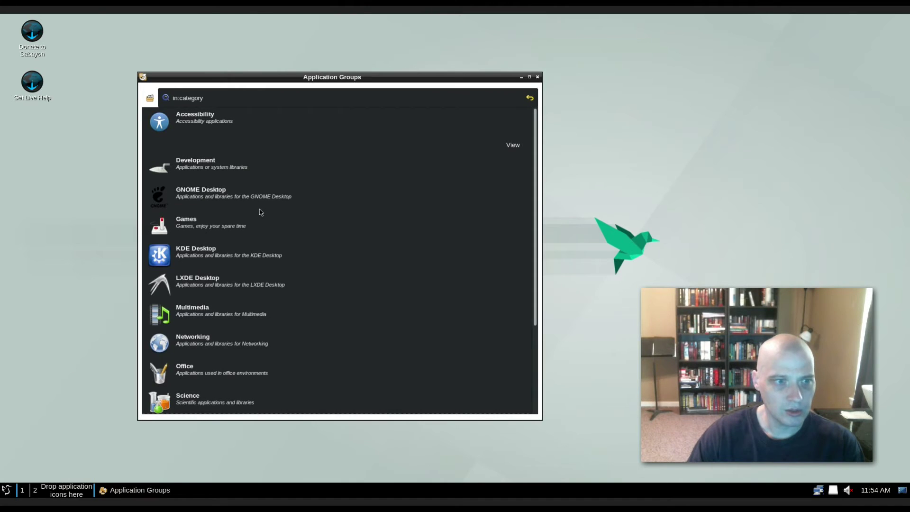
pyautogui.click(204, 313)
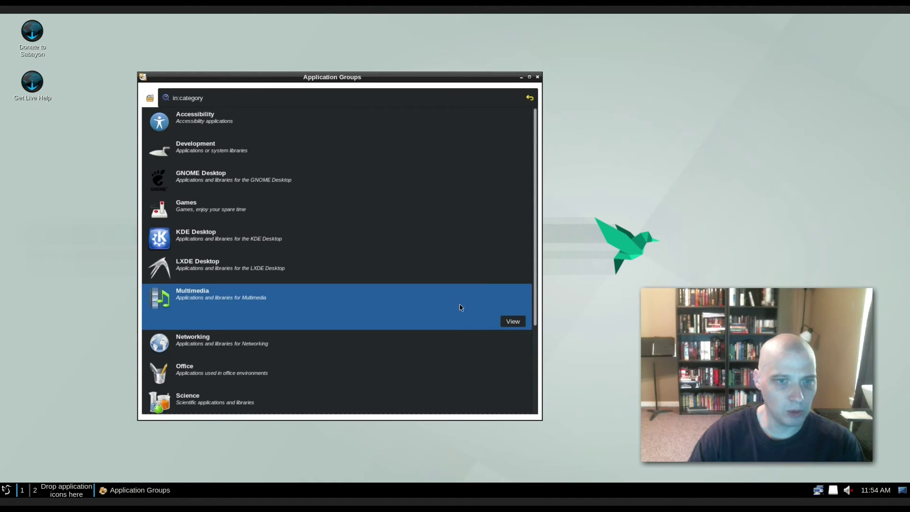
pyautogui.click(513, 326)
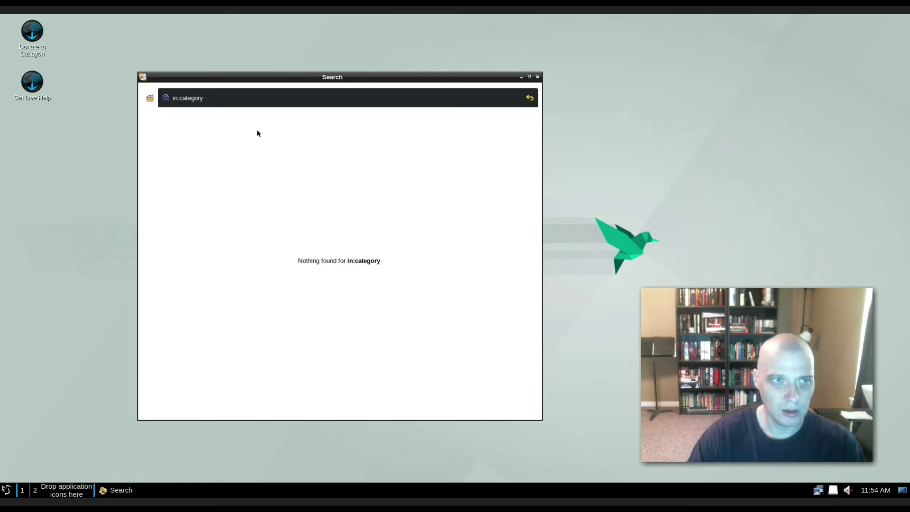
# Step: Replace the in:category search query with firefox, then close the repository-update terminal
pyautogui.click(224, 99)
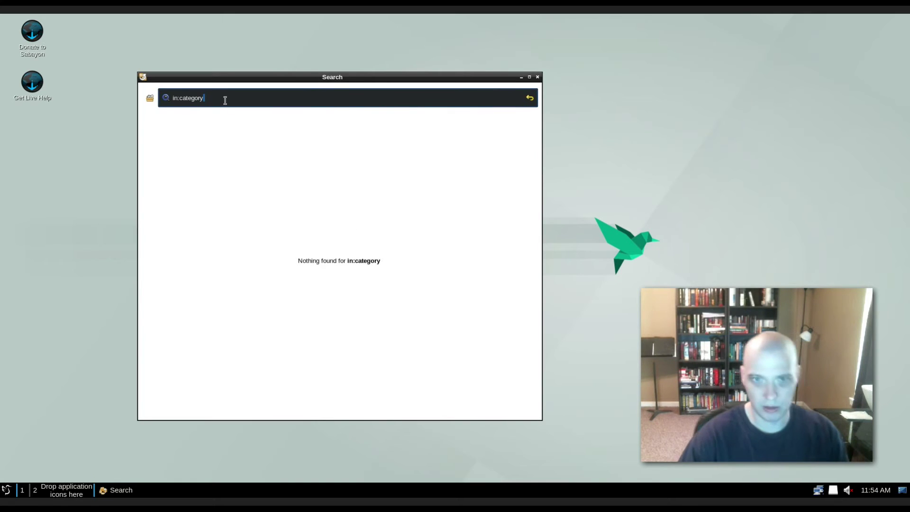
pyautogui.press('BackSpace')
pyautogui.press('BackSpace')
pyautogui.press('BackSpace')
pyautogui.press('BackSpace')
pyautogui.press('BackSpace')
pyautogui.press('BackSpace')
pyautogui.press('BackSpace')
pyautogui.press('BackSpace')
pyautogui.press('BackSpace')
pyautogui.press('BackSpace')
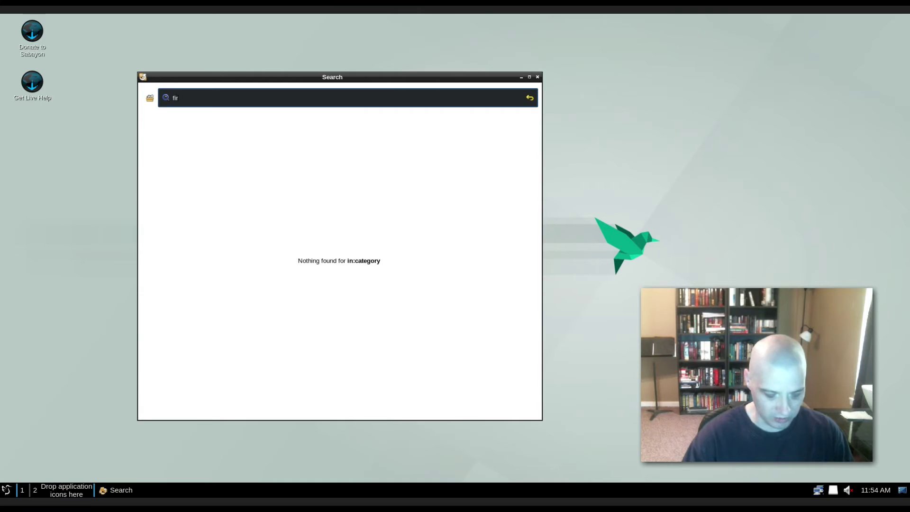
pyautogui.write('x')
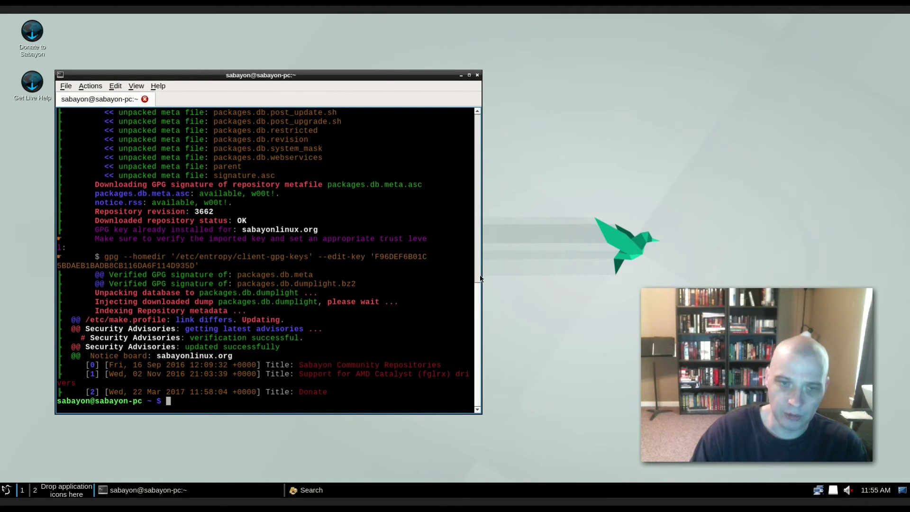
pyautogui.click(477, 76)
# Step: Confirm quitting the terminal, then move and enlarge the Rigo results window
pyautogui.click(257, 247)
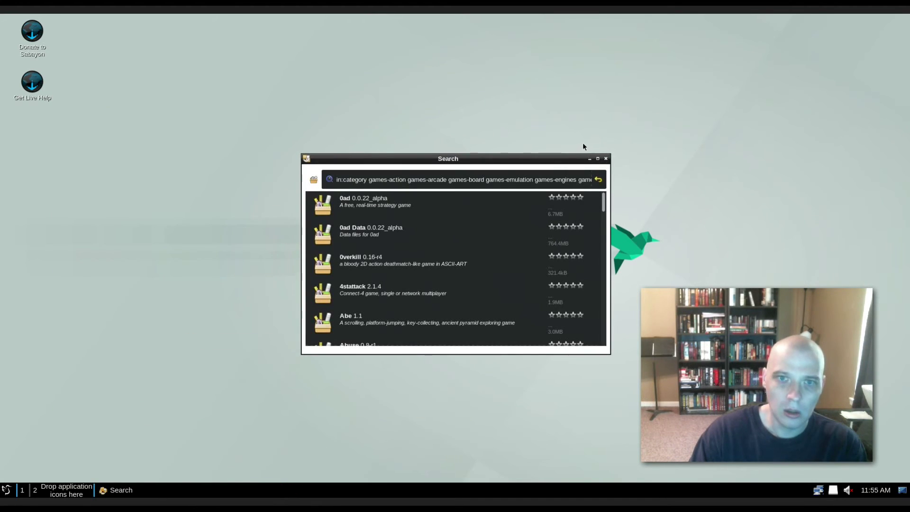
pyautogui.moveTo(551, 165); pyautogui.dragTo(370, 228)
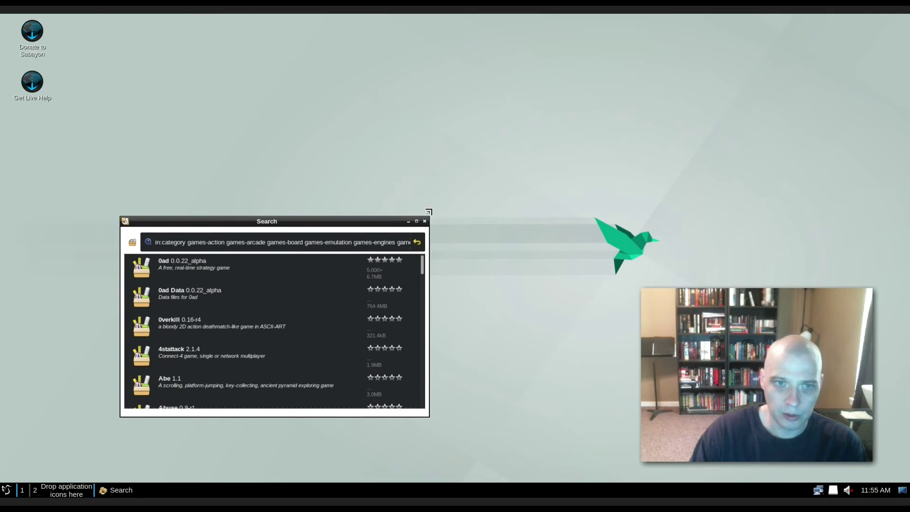
pyautogui.moveTo(429, 217); pyautogui.dragTo(539, 77)
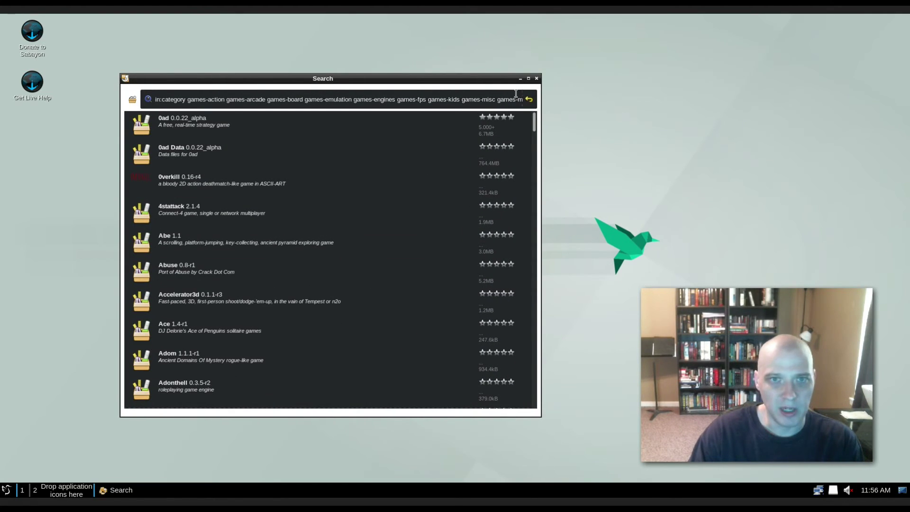
# Step: Return to Rigo's home, list all Games group apps like 0ad and 4stattack, then close Rigo
pyautogui.click(530, 100)
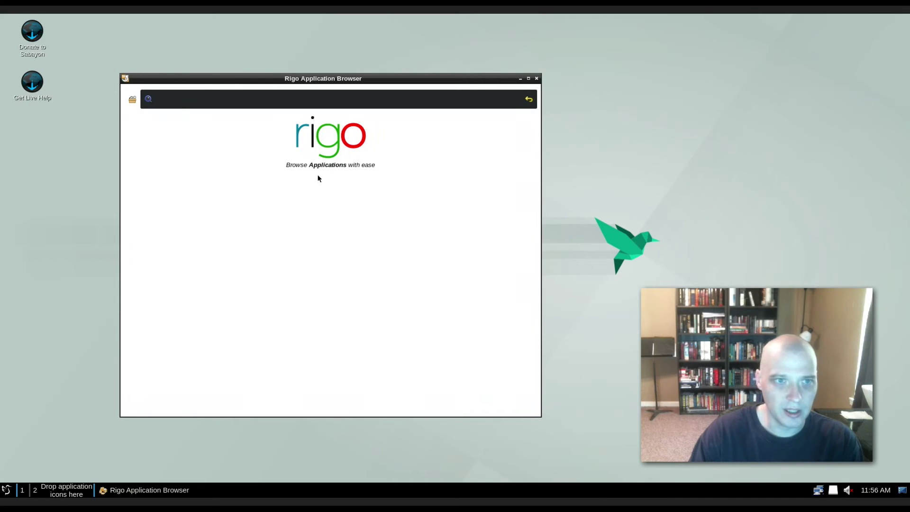
pyautogui.click(313, 144)
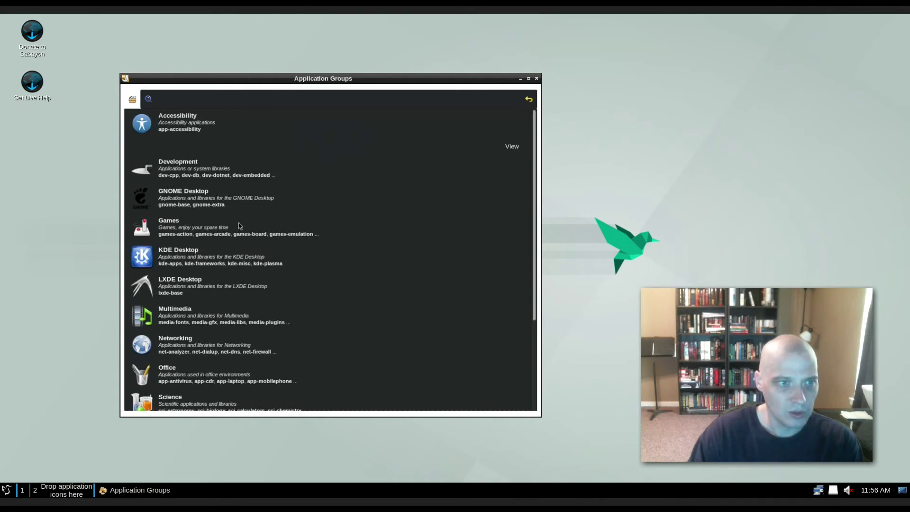
pyautogui.click(240, 225)
pyautogui.click(506, 234)
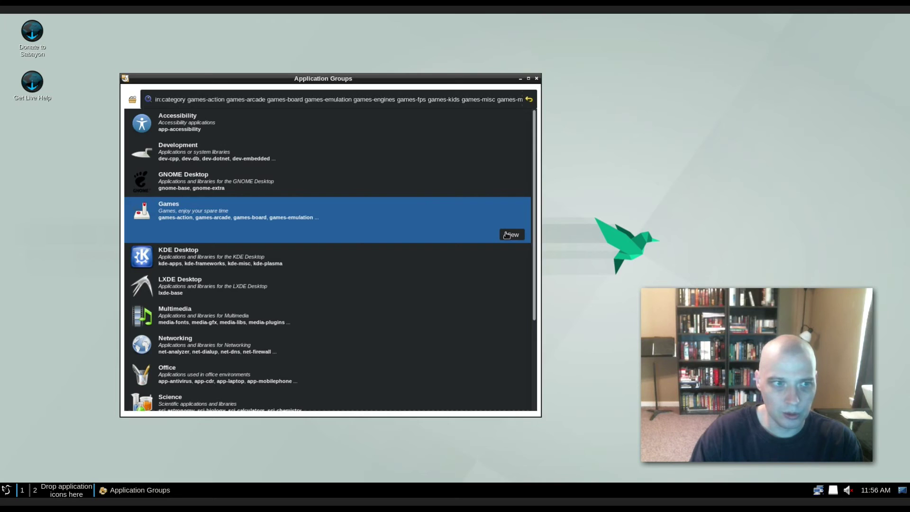
pyautogui.moveTo(533, 135)
pyautogui.mouseDown()
pyautogui.moveTo(539, 410)
pyautogui.moveTo(534, 118)
pyautogui.mouseUp()
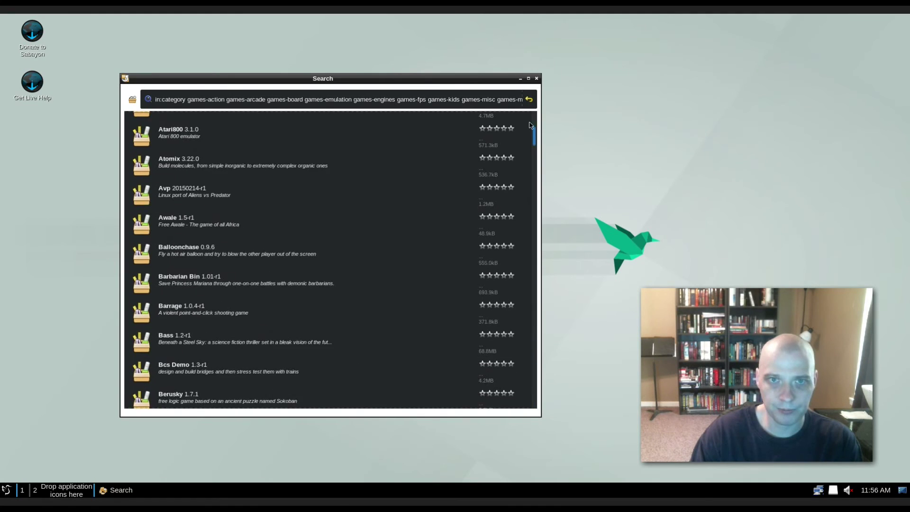
pyautogui.click(537, 79)
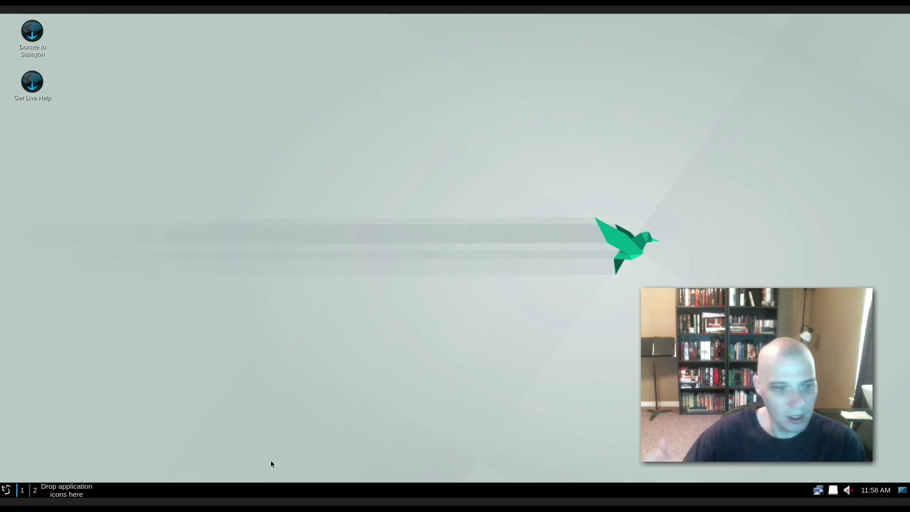
pyautogui.click(6, 490)
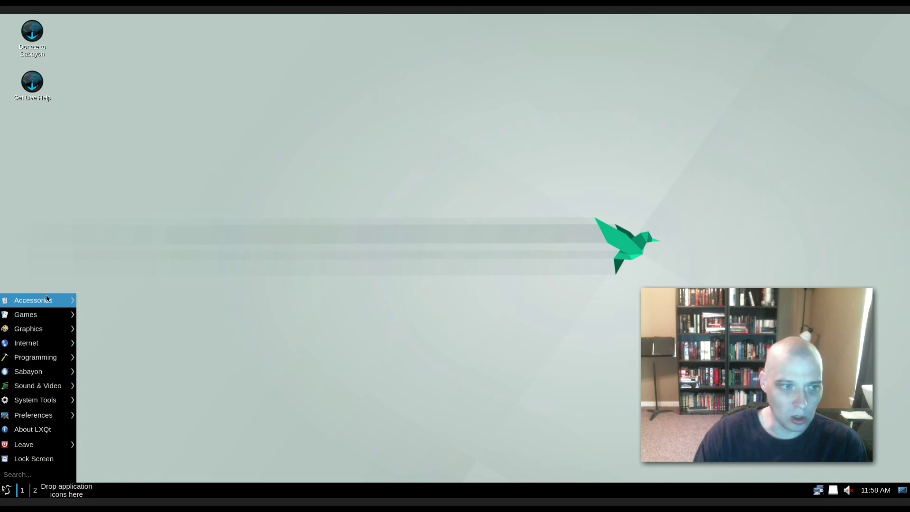
pyautogui.moveTo(46, 320)
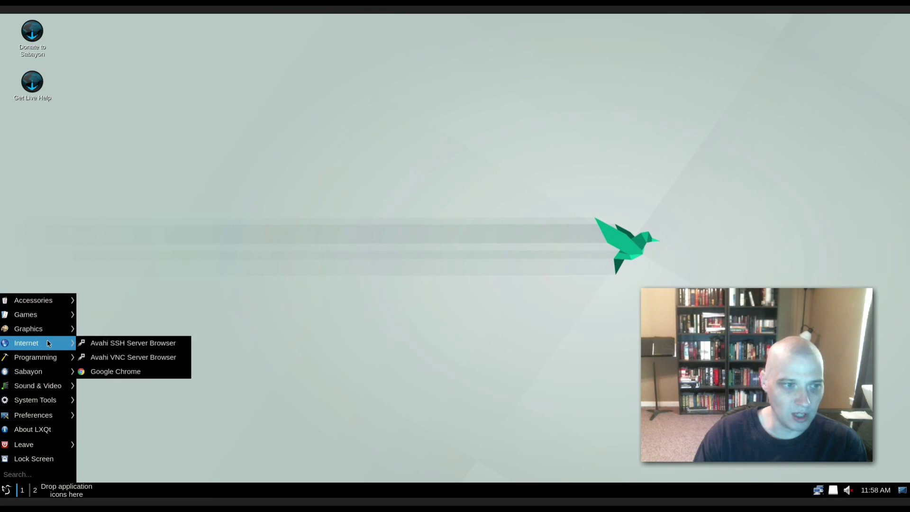
pyautogui.moveTo(48, 371)
pyautogui.click(217, 384)
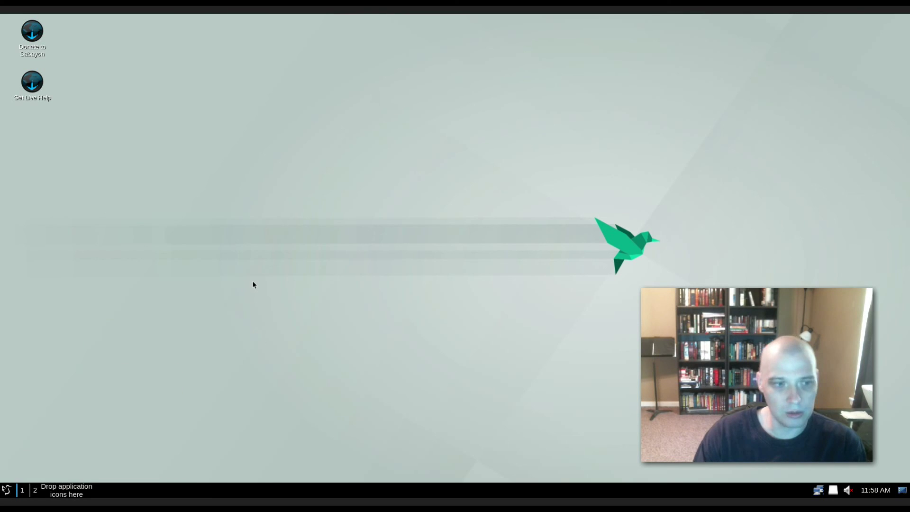